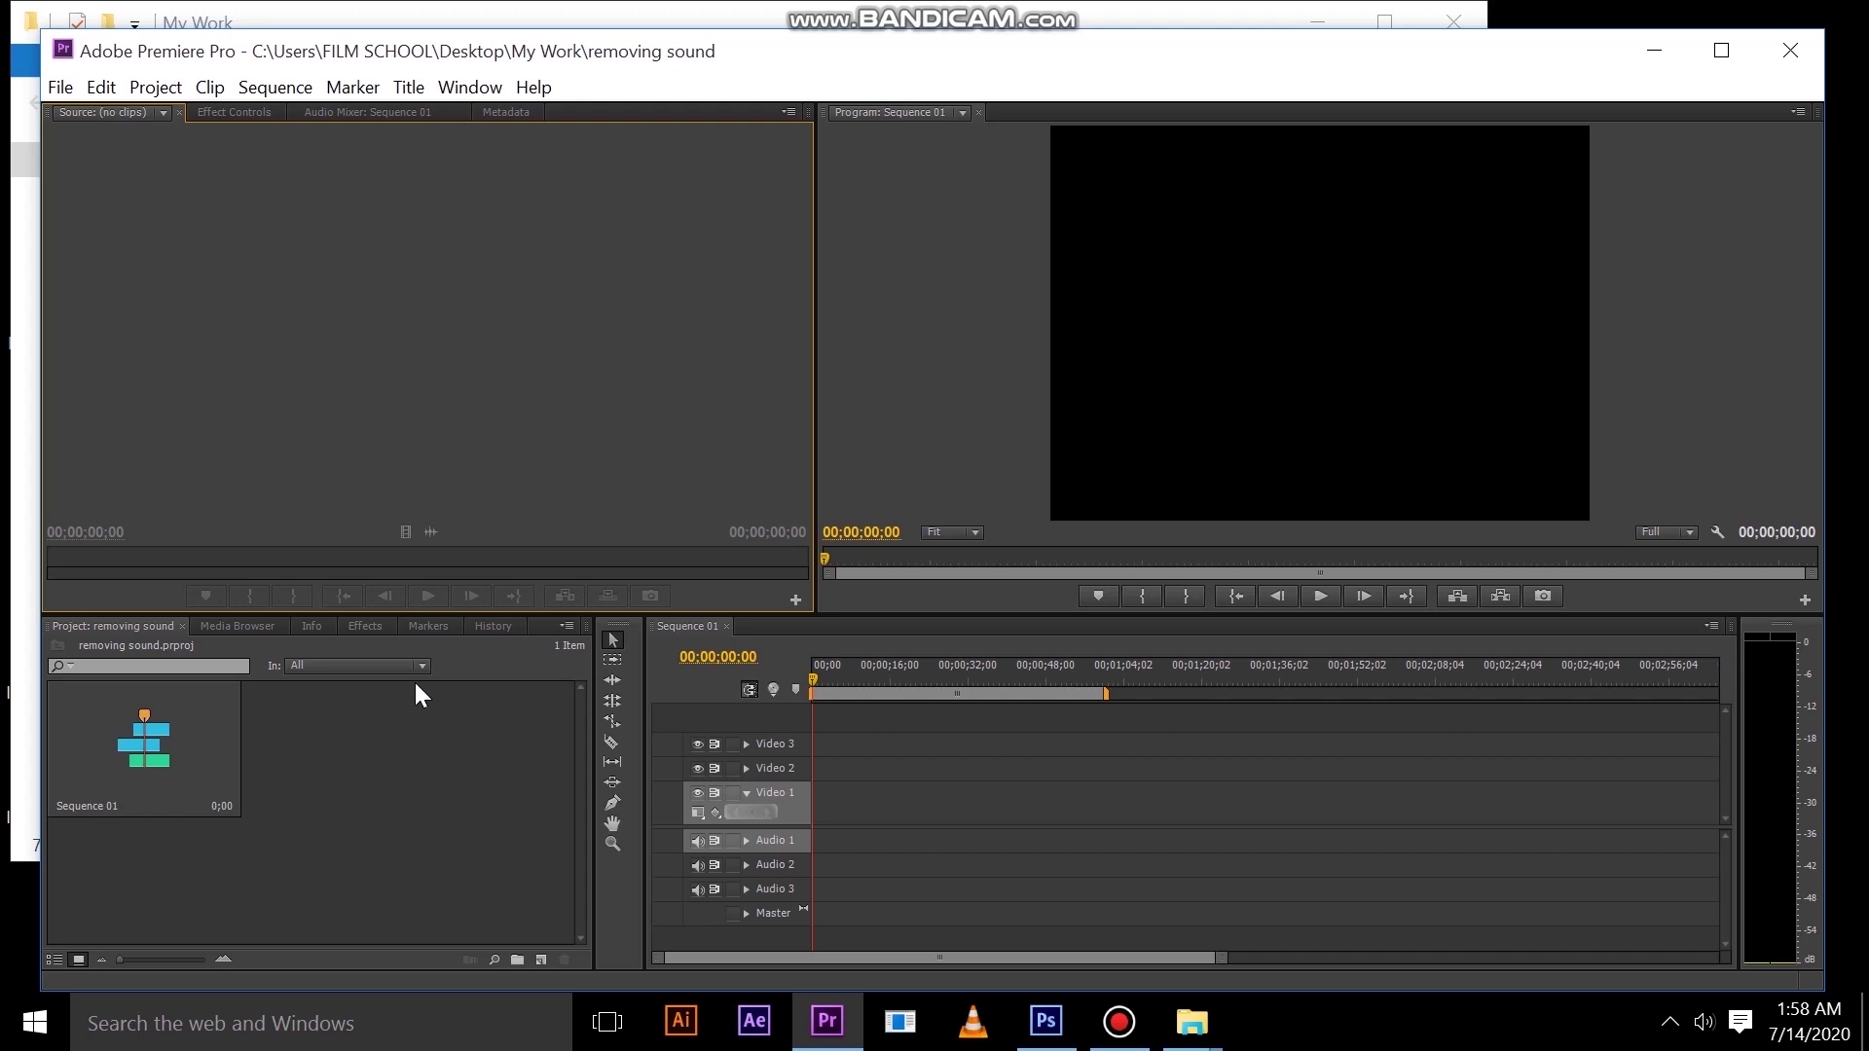
# Import the Christina Perri - A Thousand Years and Motivating and Upbeat Background Music videos from the My Work folder on the Desktop
pyautogui.click(63, 87)
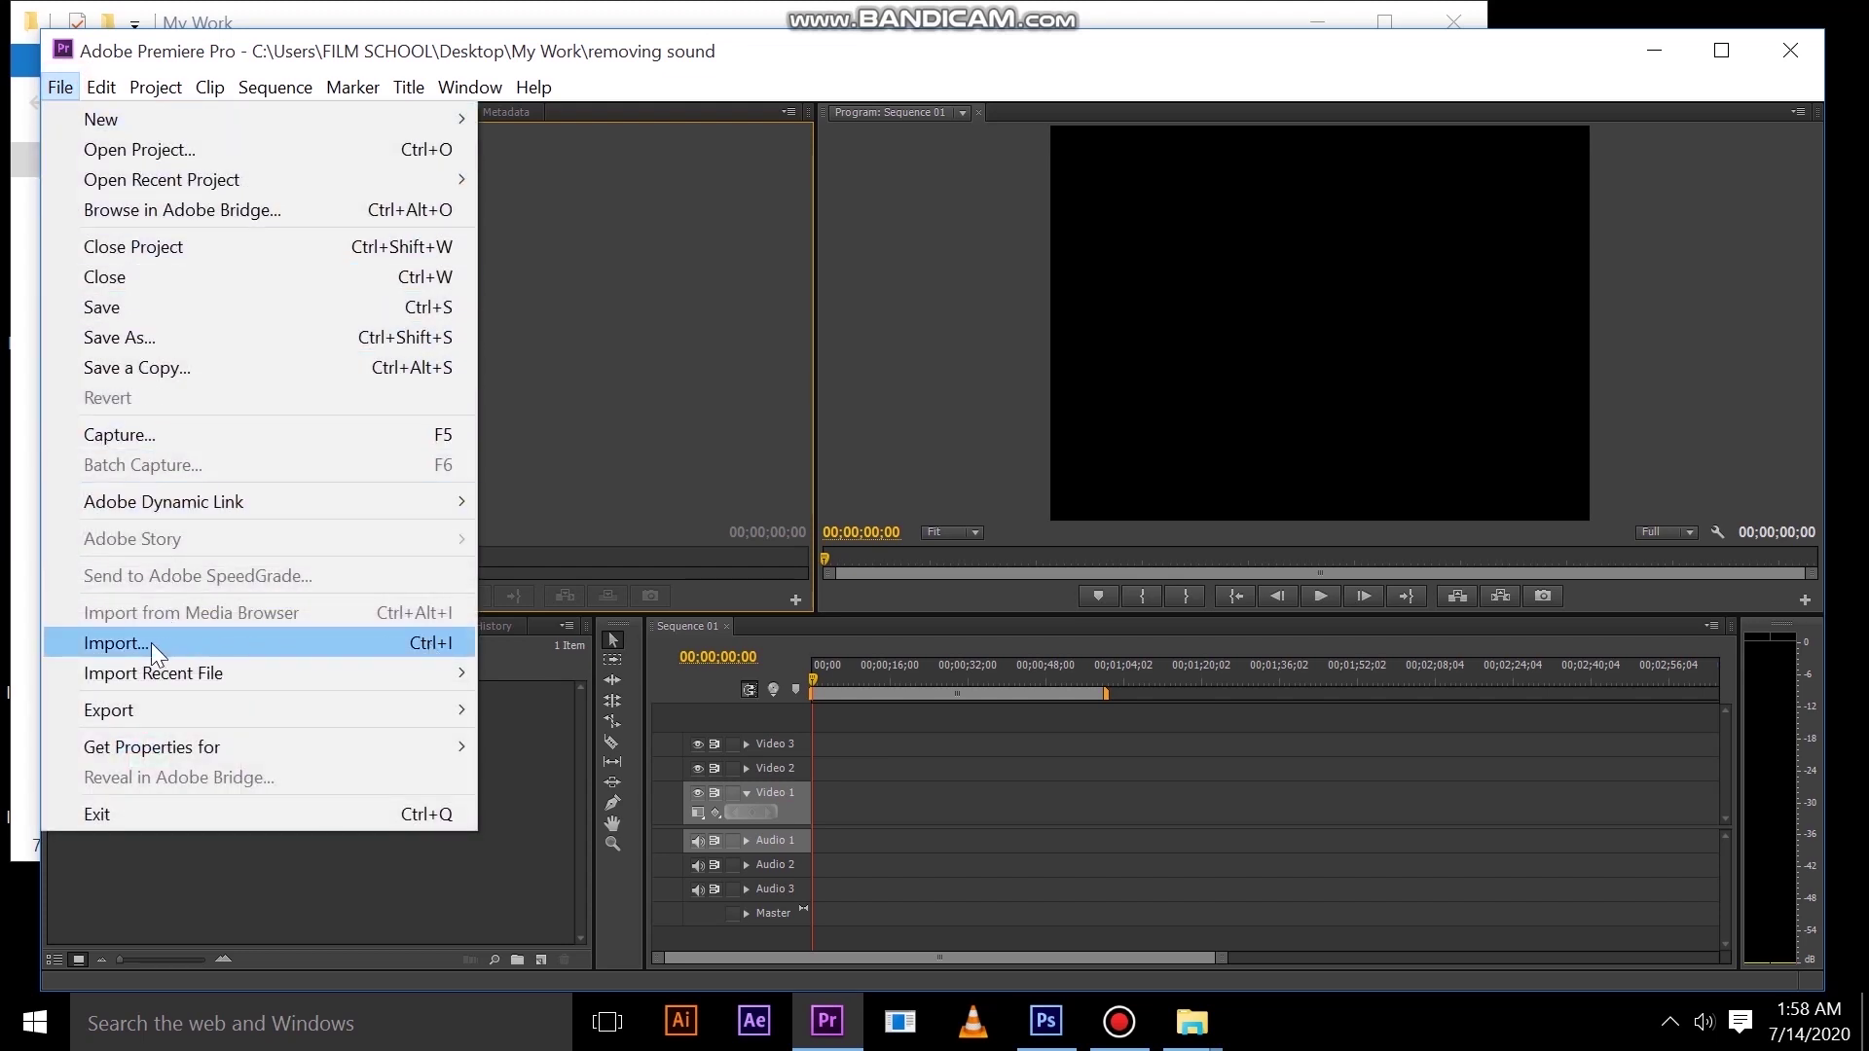
pyautogui.click(537, 451)
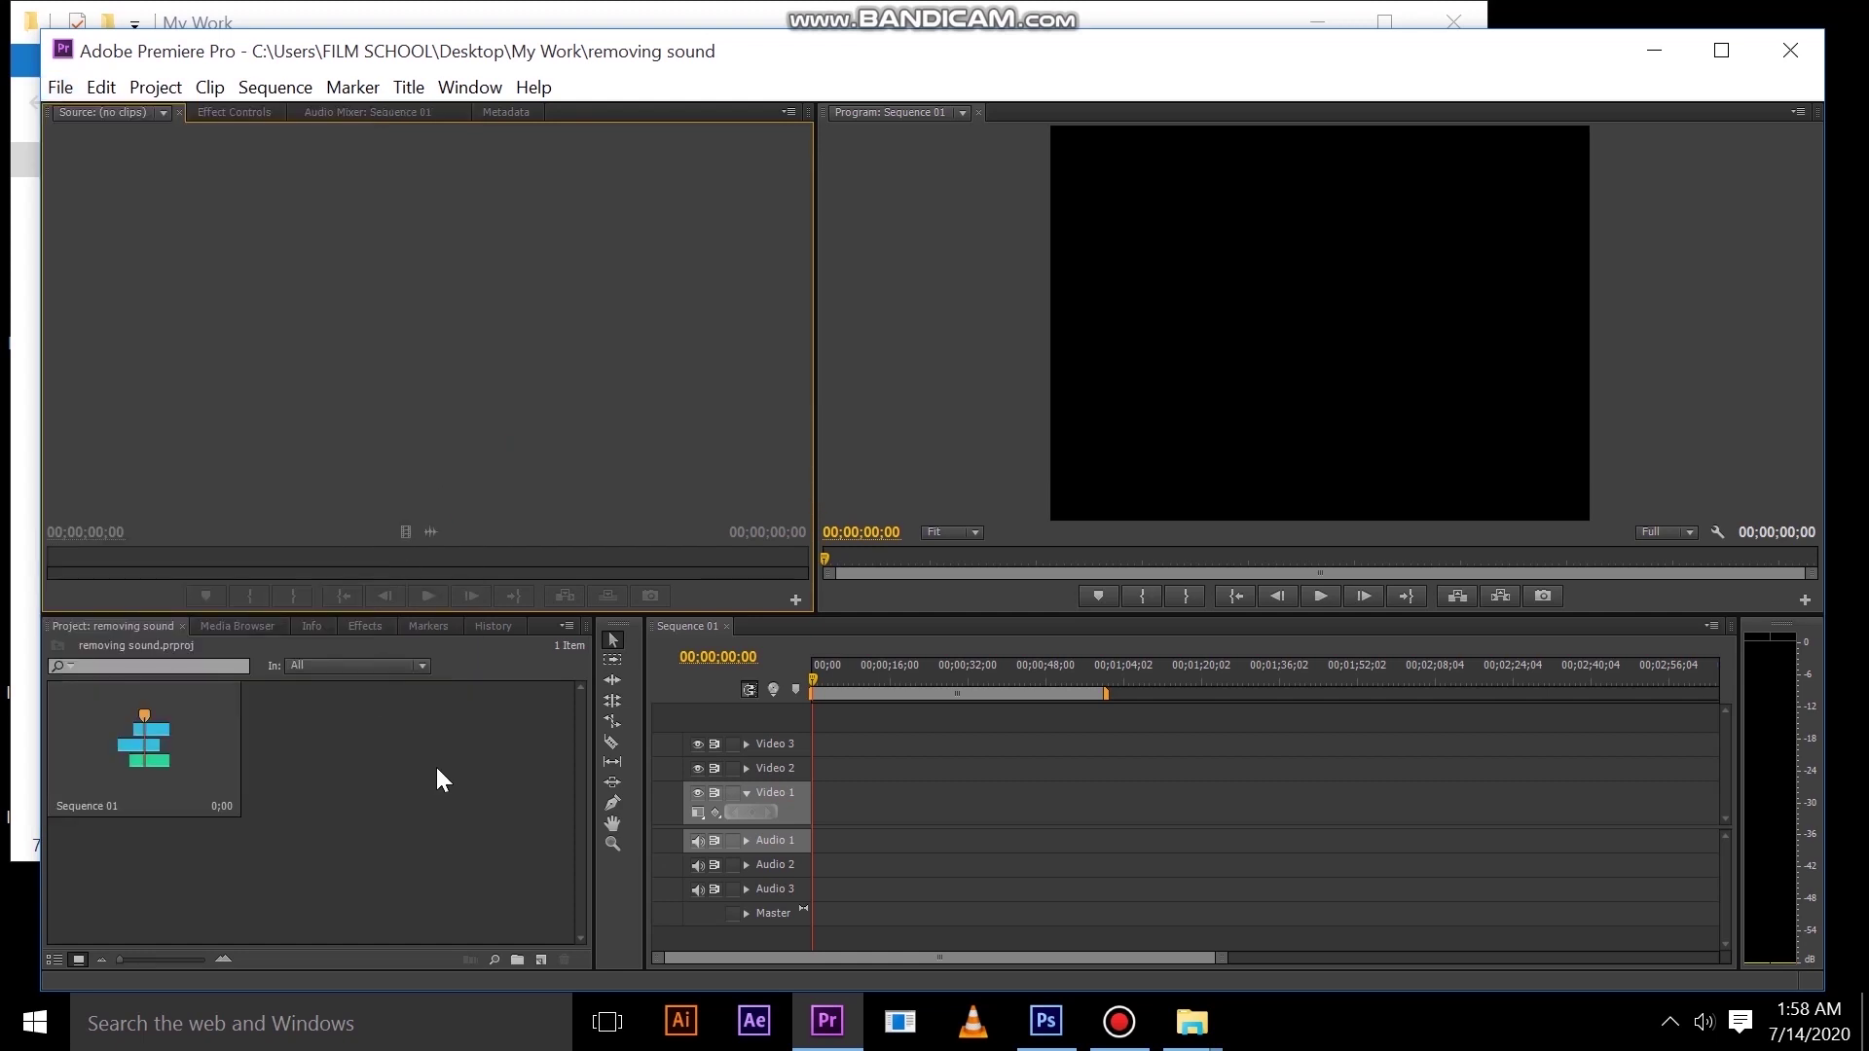
pyautogui.doubleClick(383, 766)
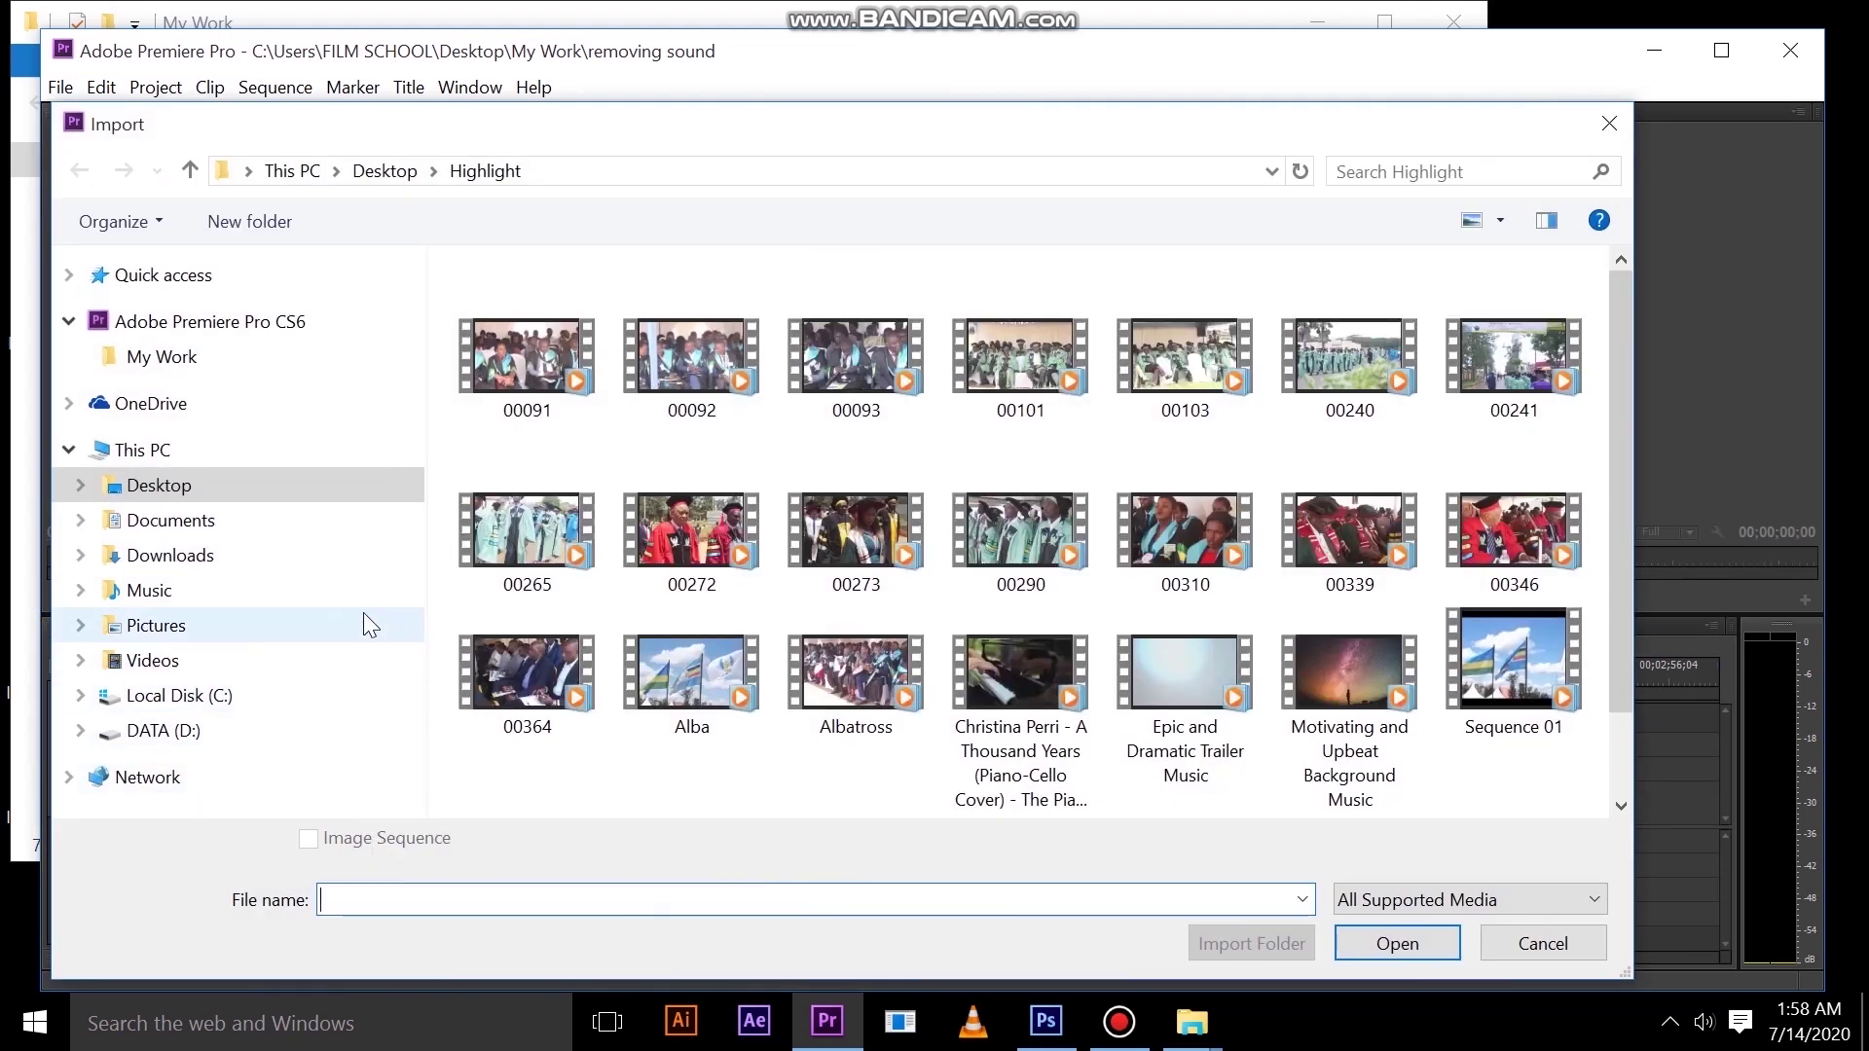
pyautogui.click(186, 492)
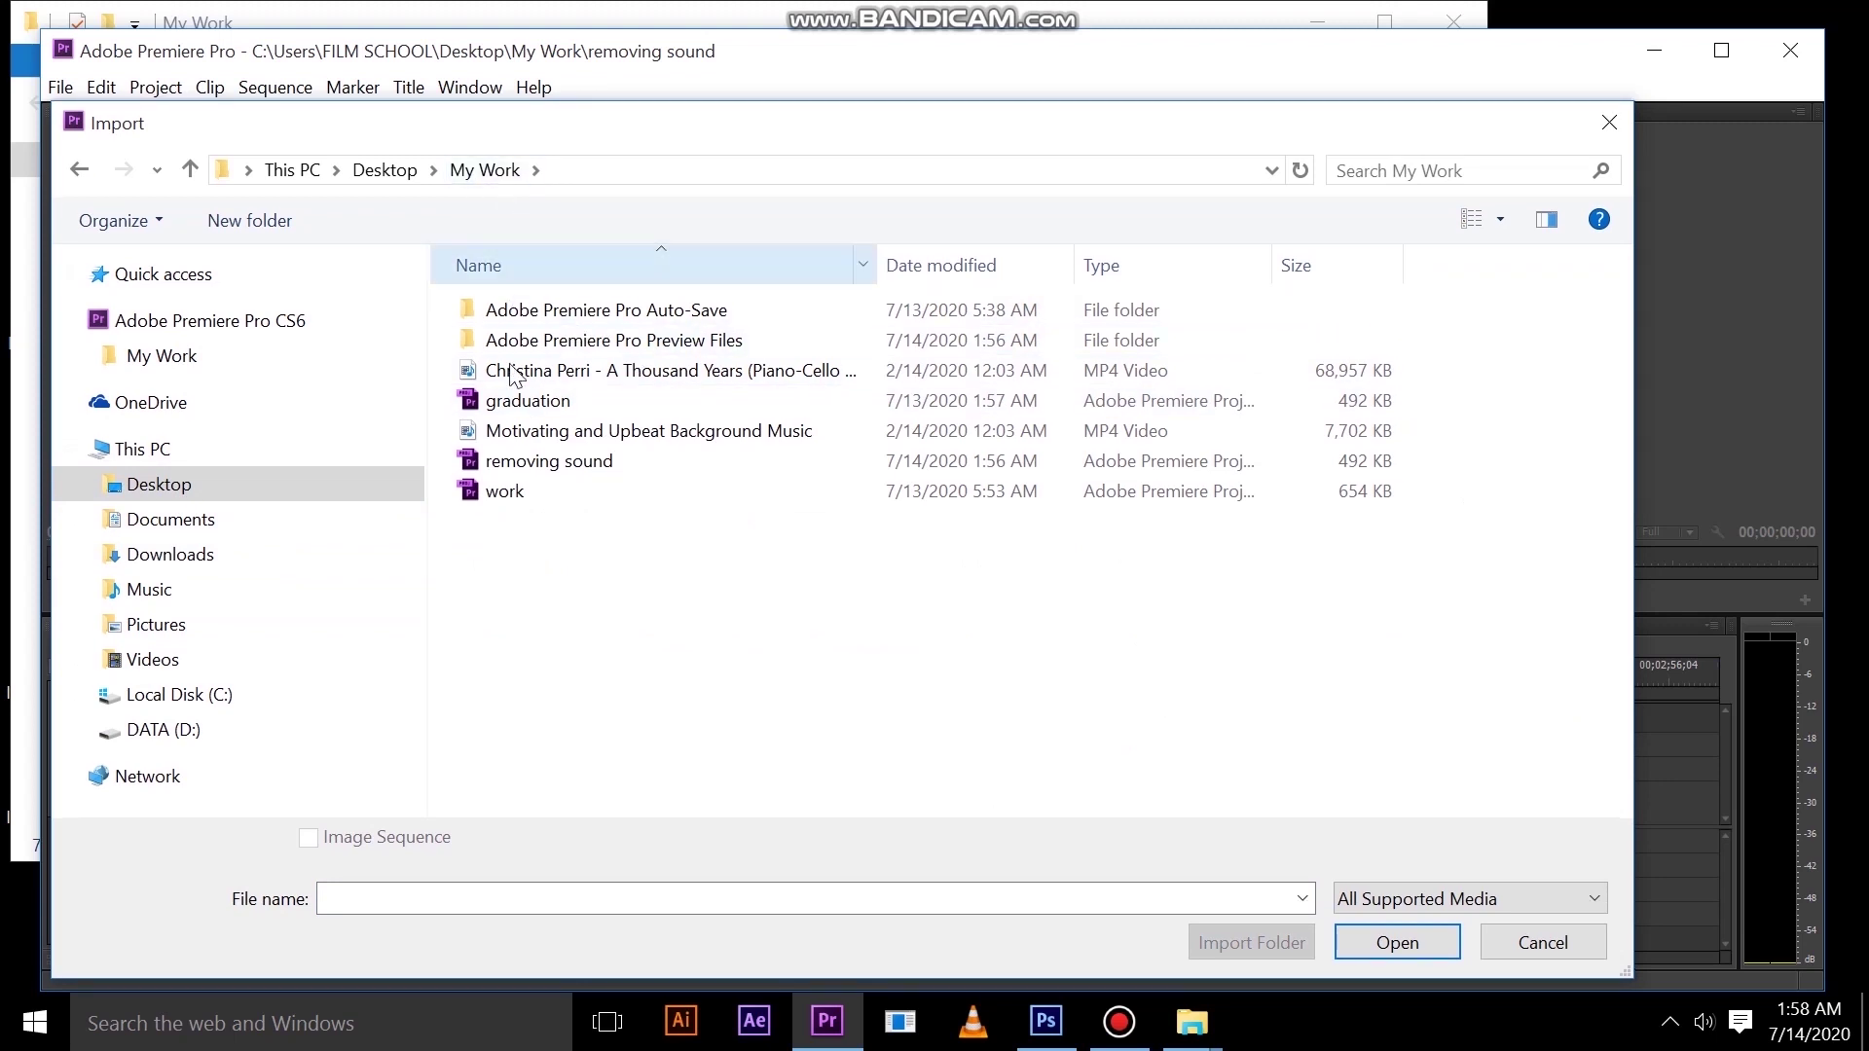
pyautogui.click(554, 434)
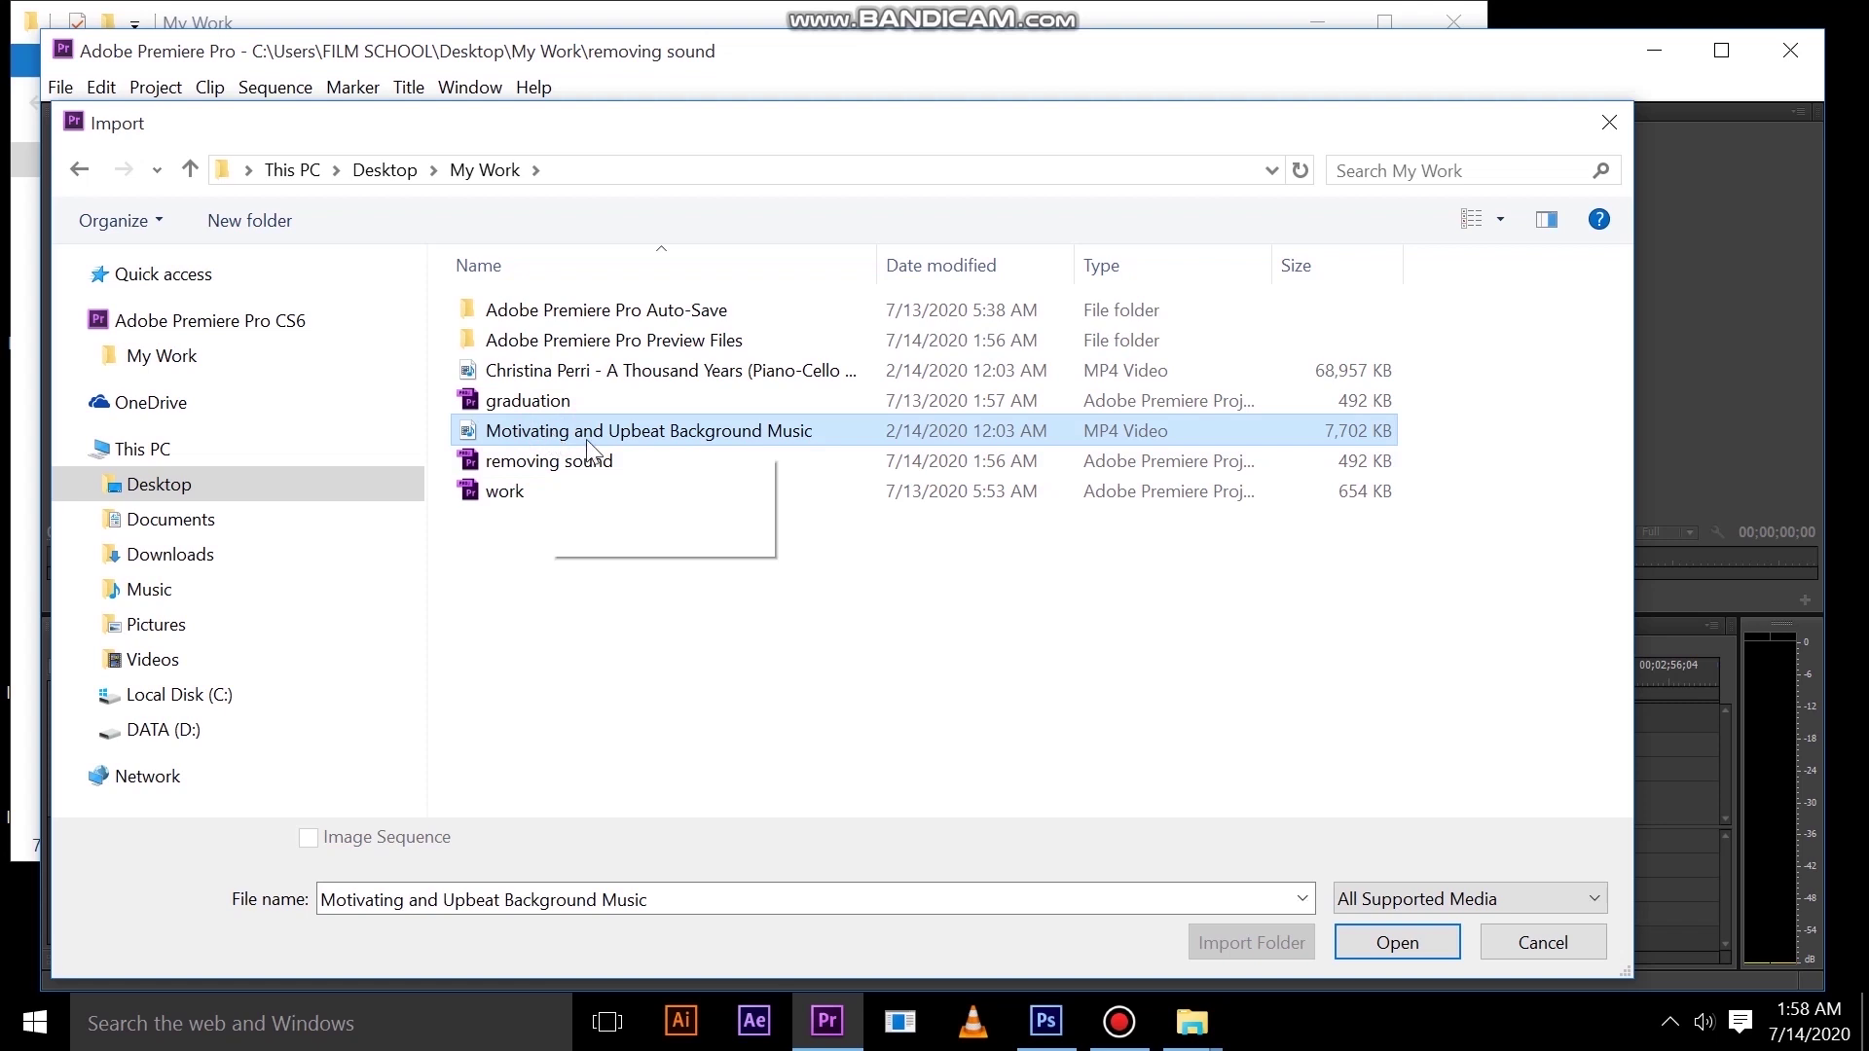
pyautogui.click(658, 438)
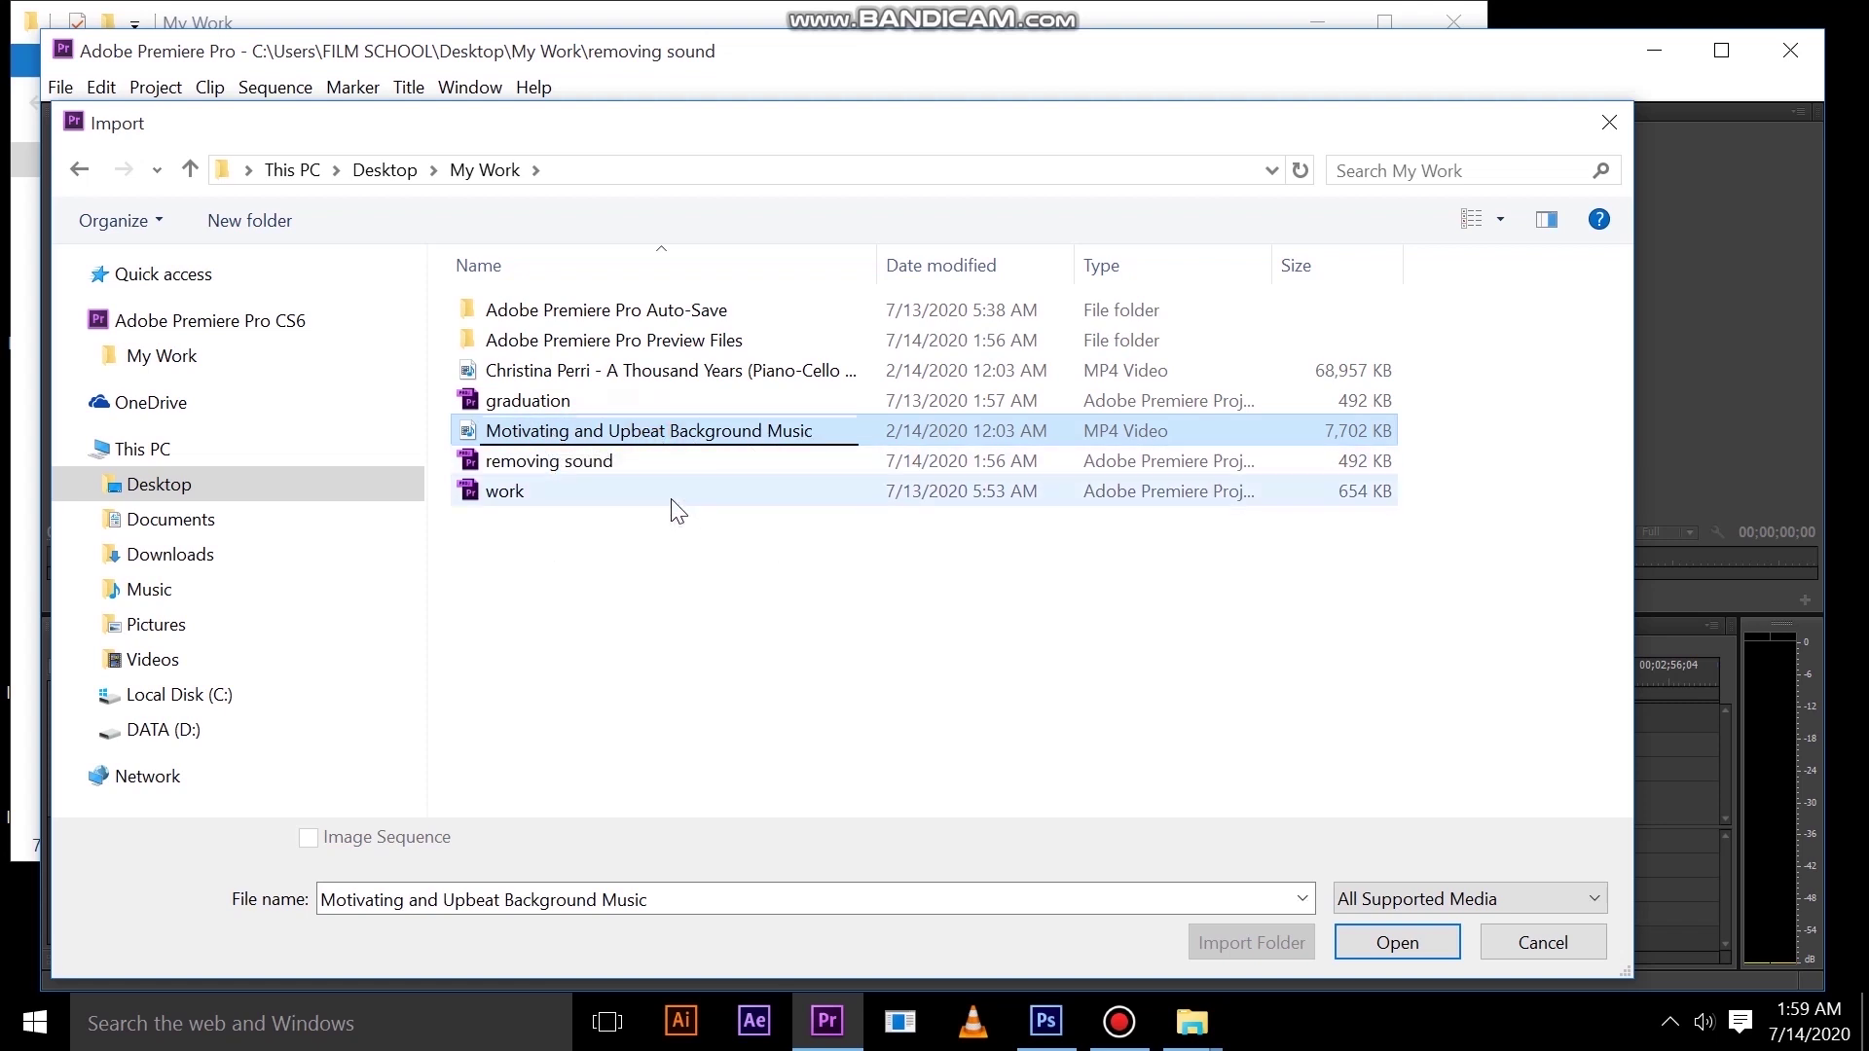
pyautogui.keyDown('ctrl'); pyautogui.click(630, 379); pyautogui.keyUp('ctrl')
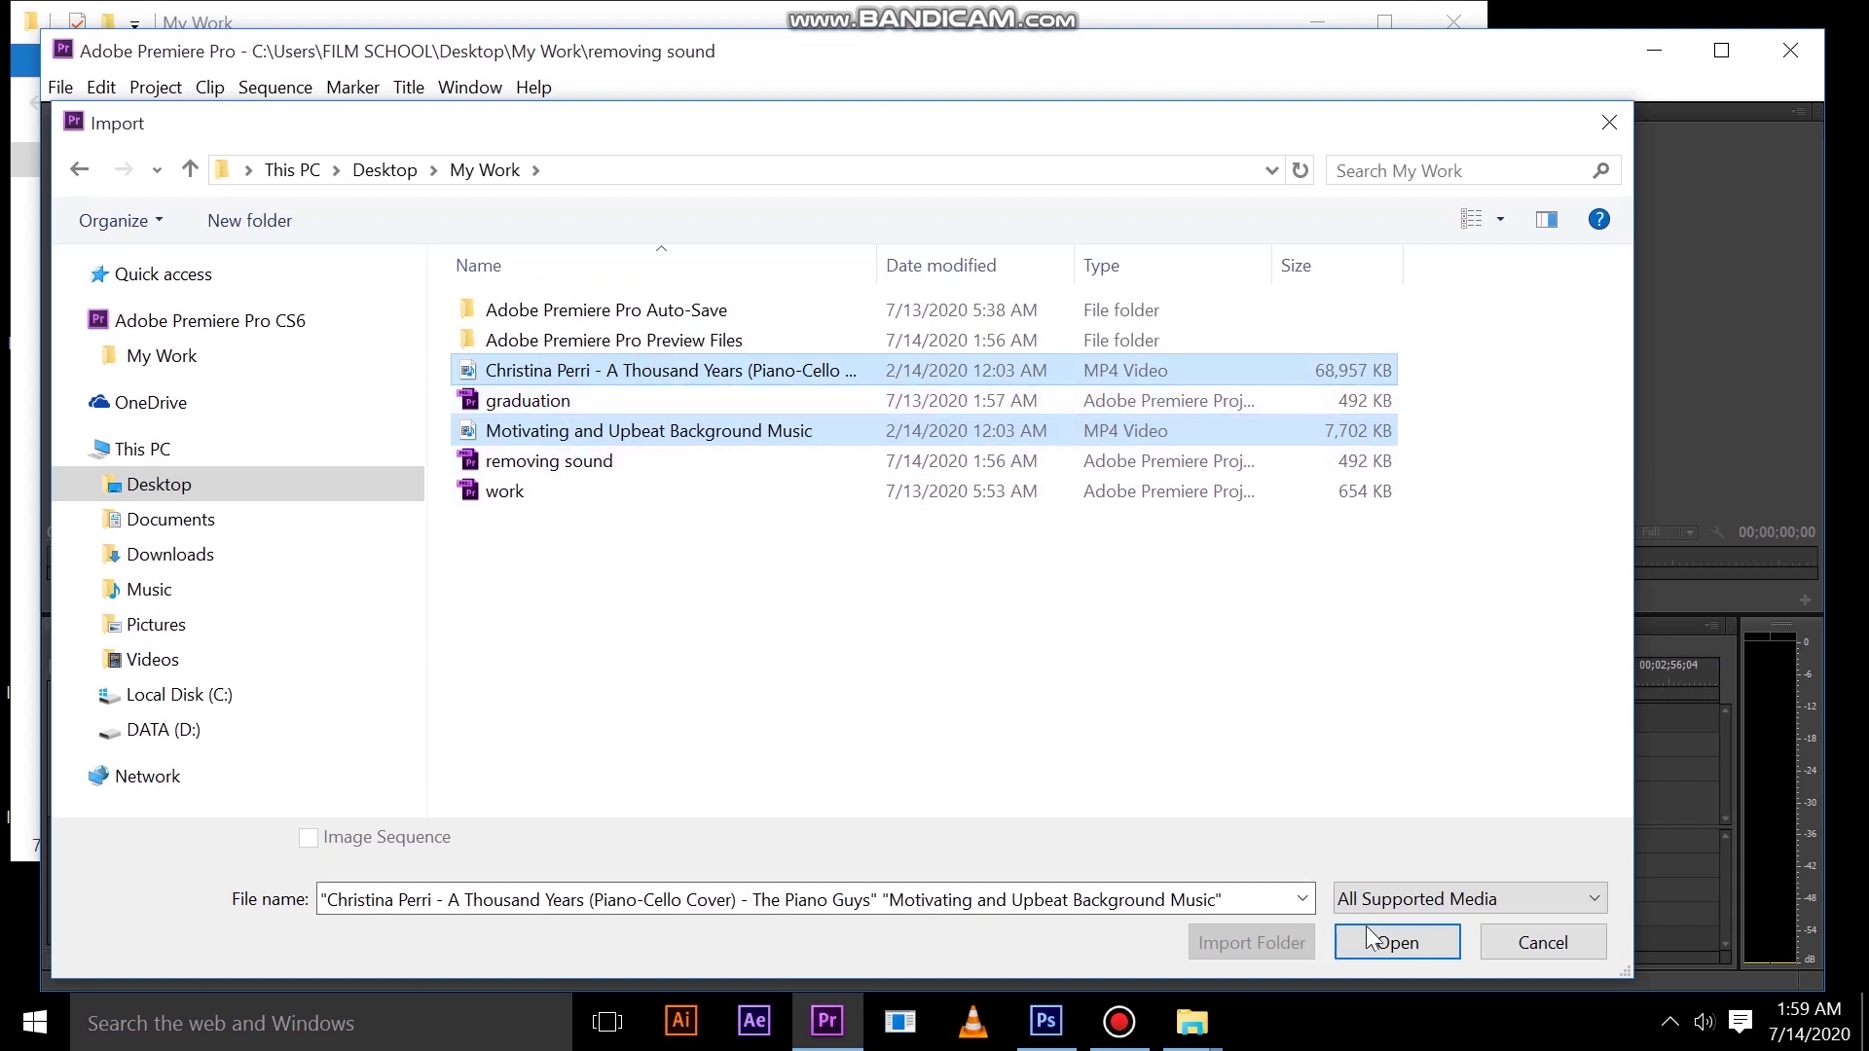
pyautogui.click(1398, 944)
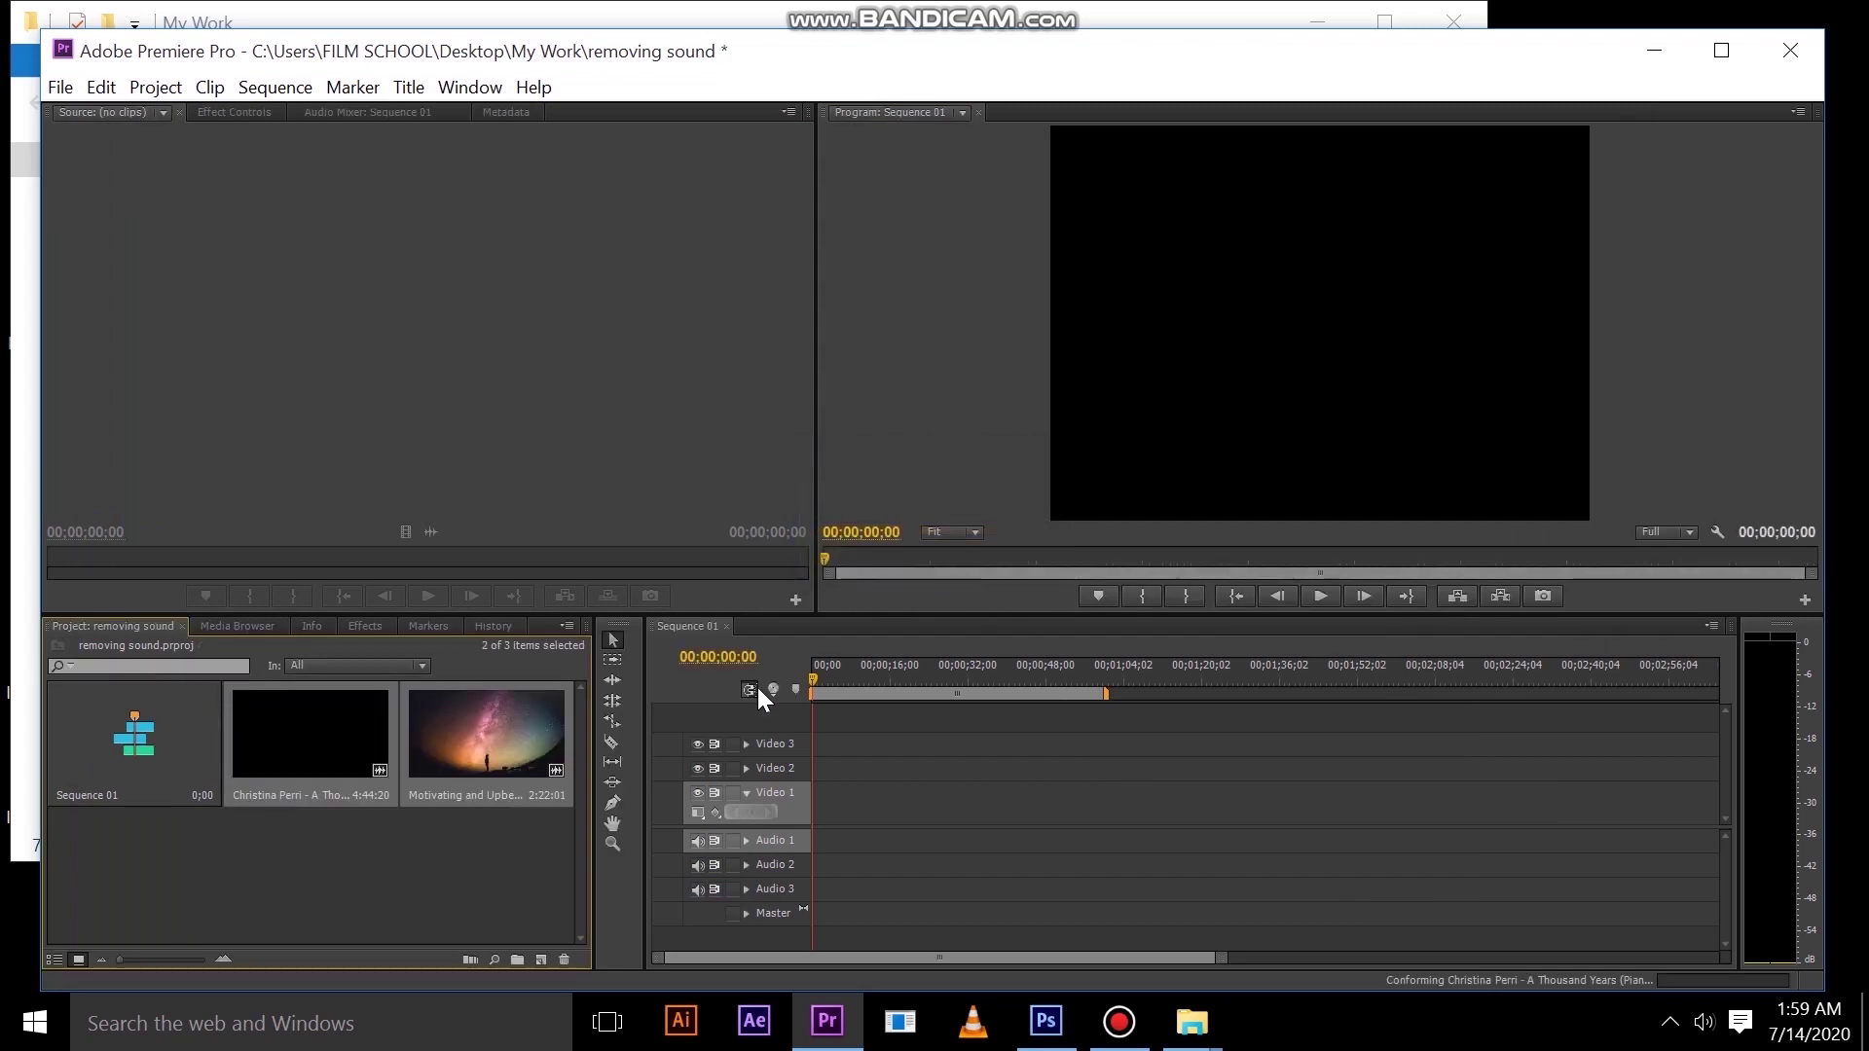
pyautogui.click(443, 899)
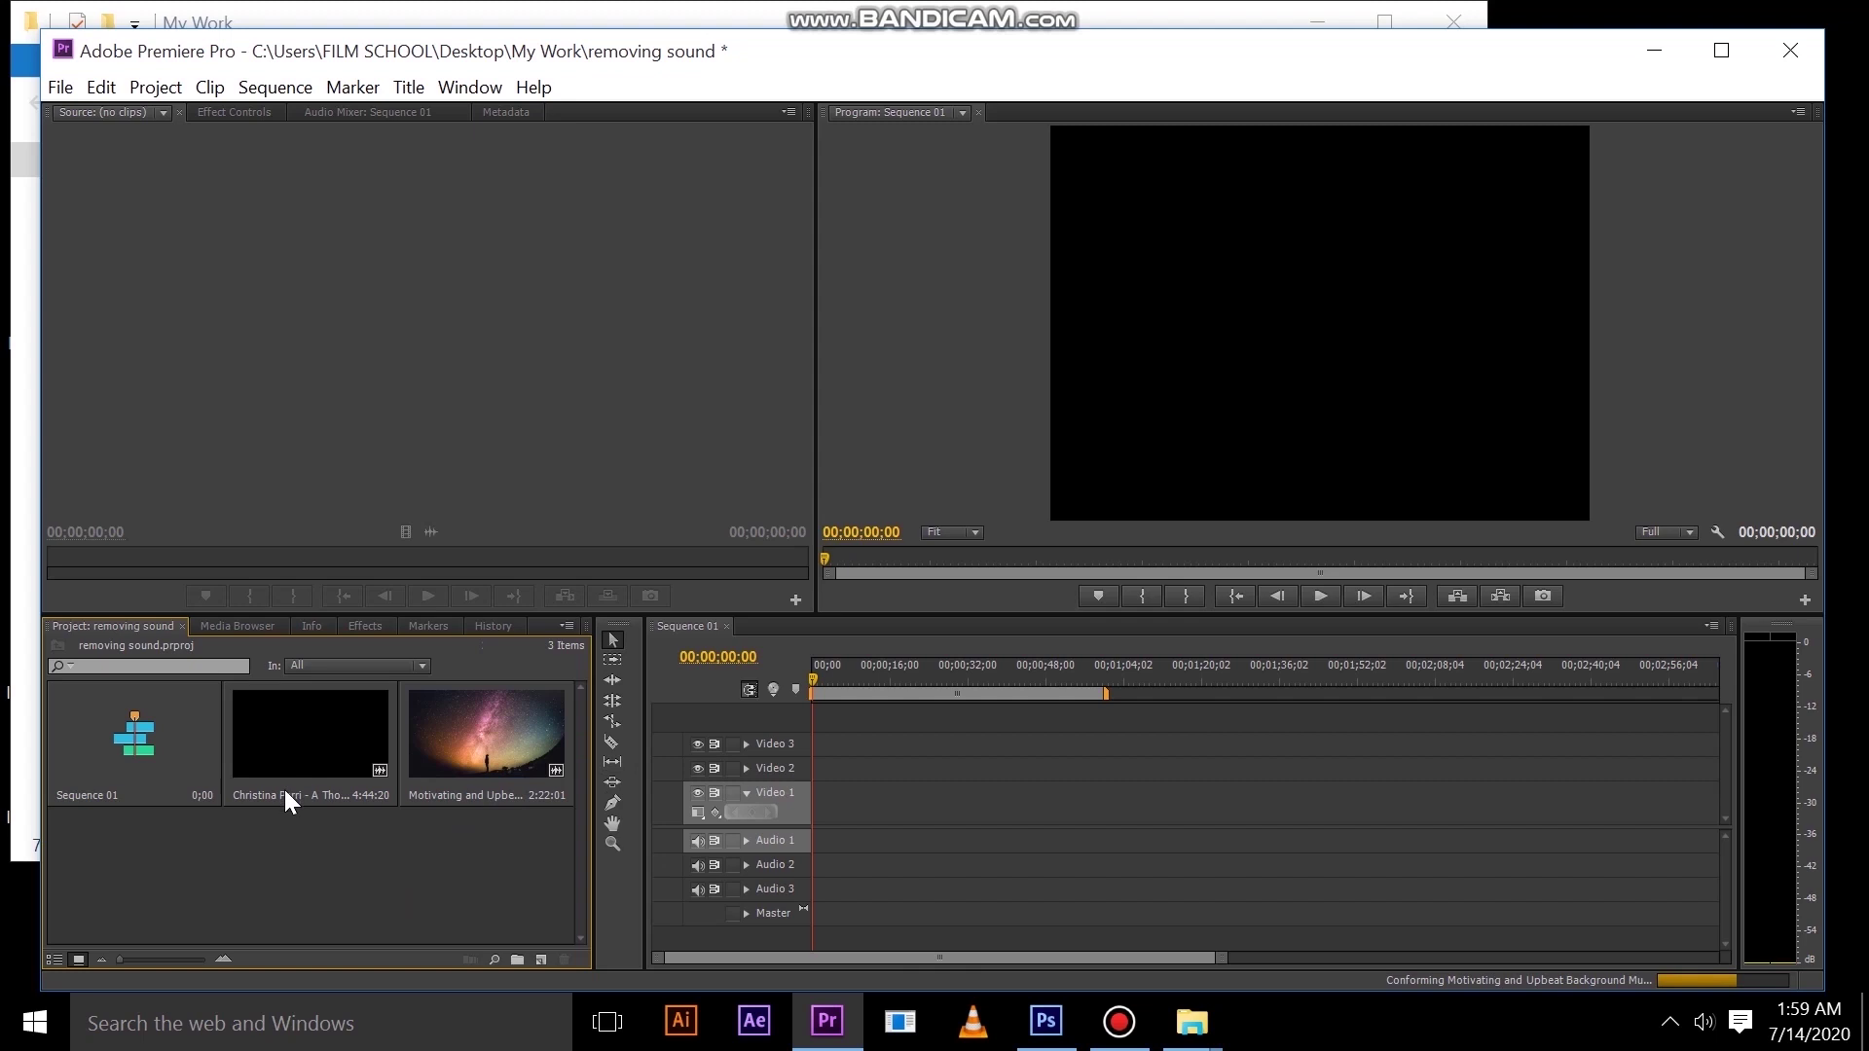
# Preview the Christina Perri clip in the source monitor, playing it from the beginning and from a point about 1:08 in
pyautogui.doubleClick(320, 743)
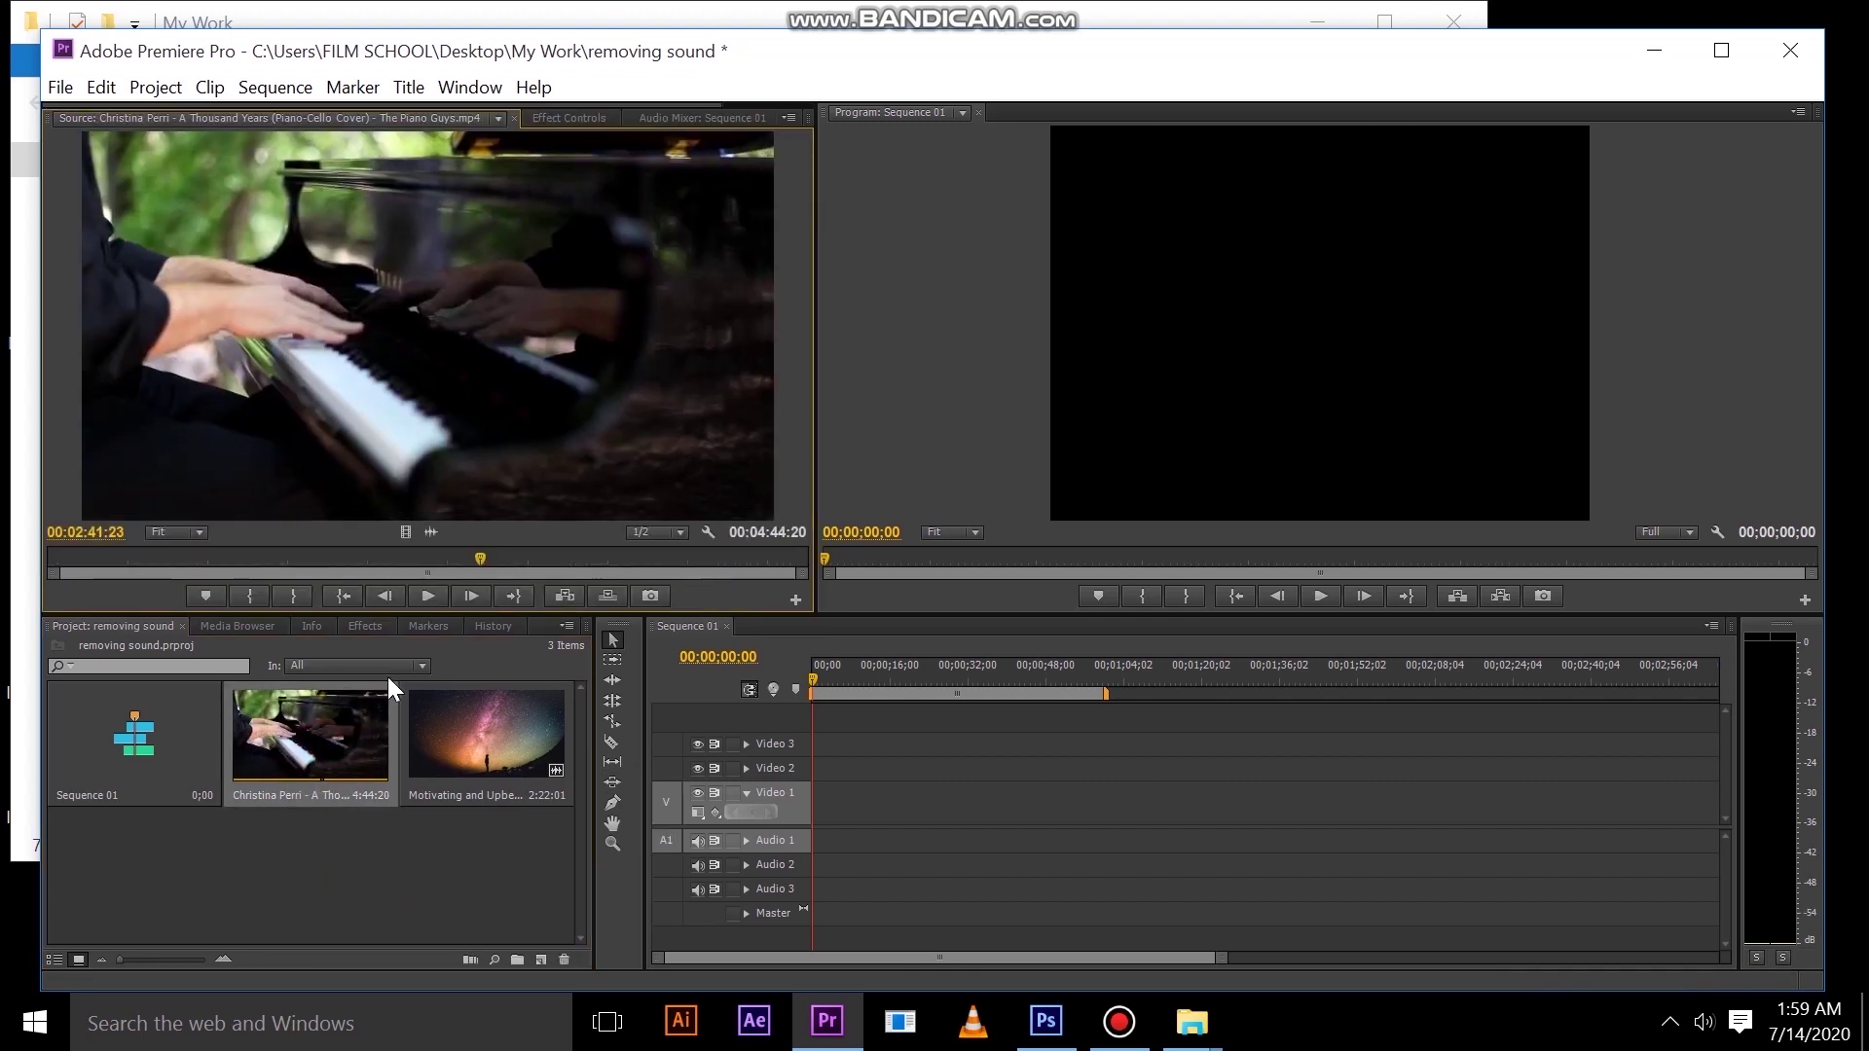
pyautogui.click(425, 596)
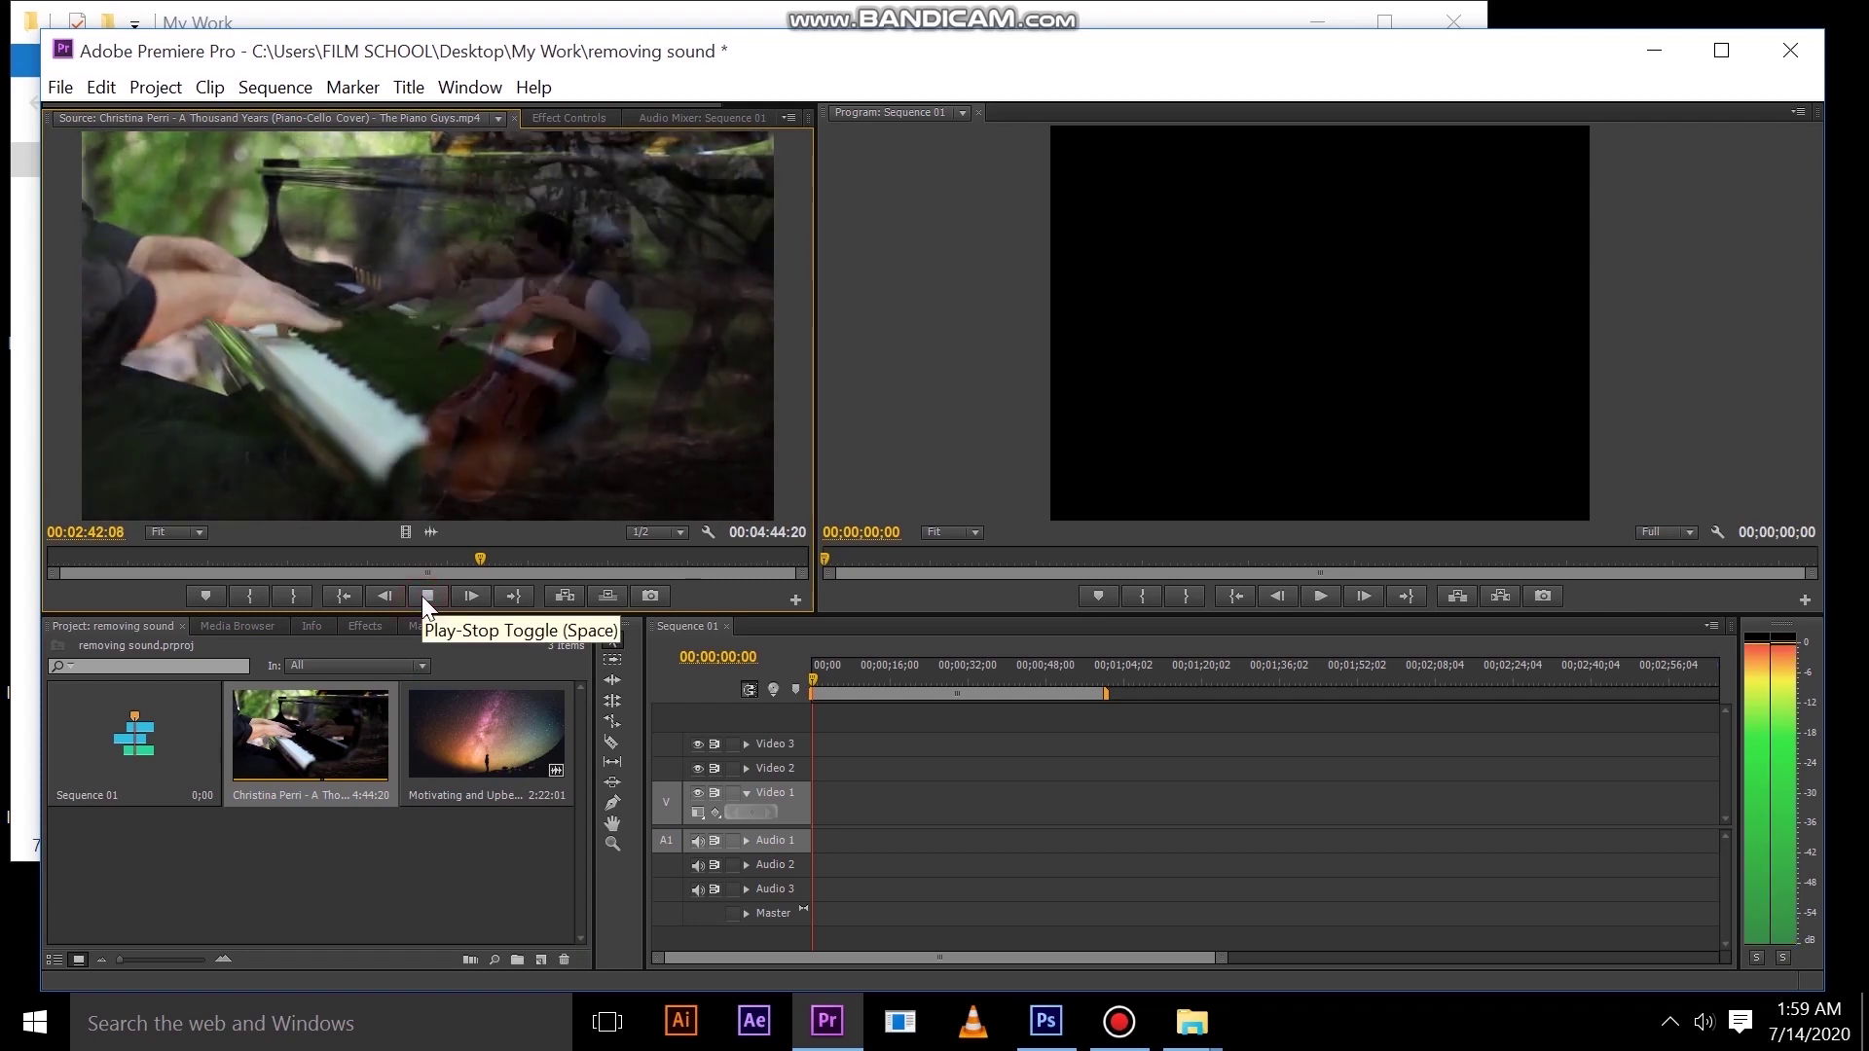
pyautogui.moveTo(474, 557); pyautogui.dragTo(51, 550)
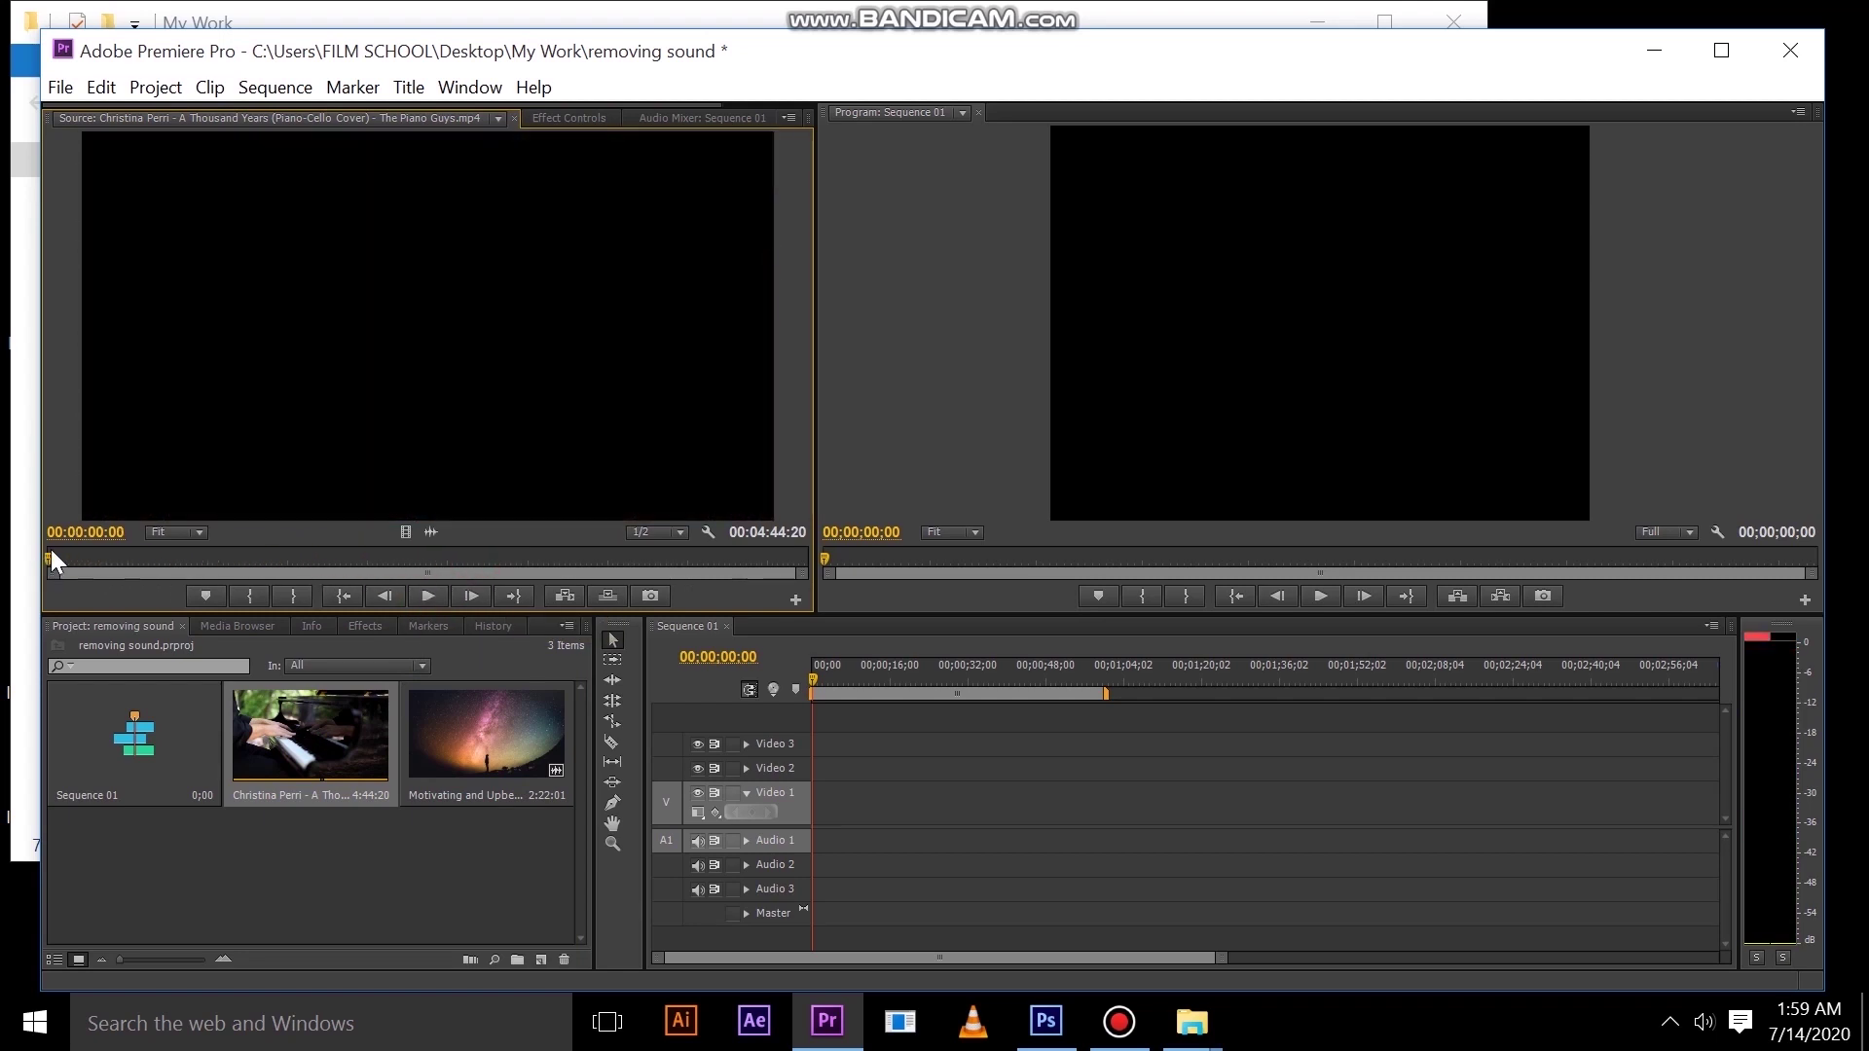
pyautogui.click(425, 597)
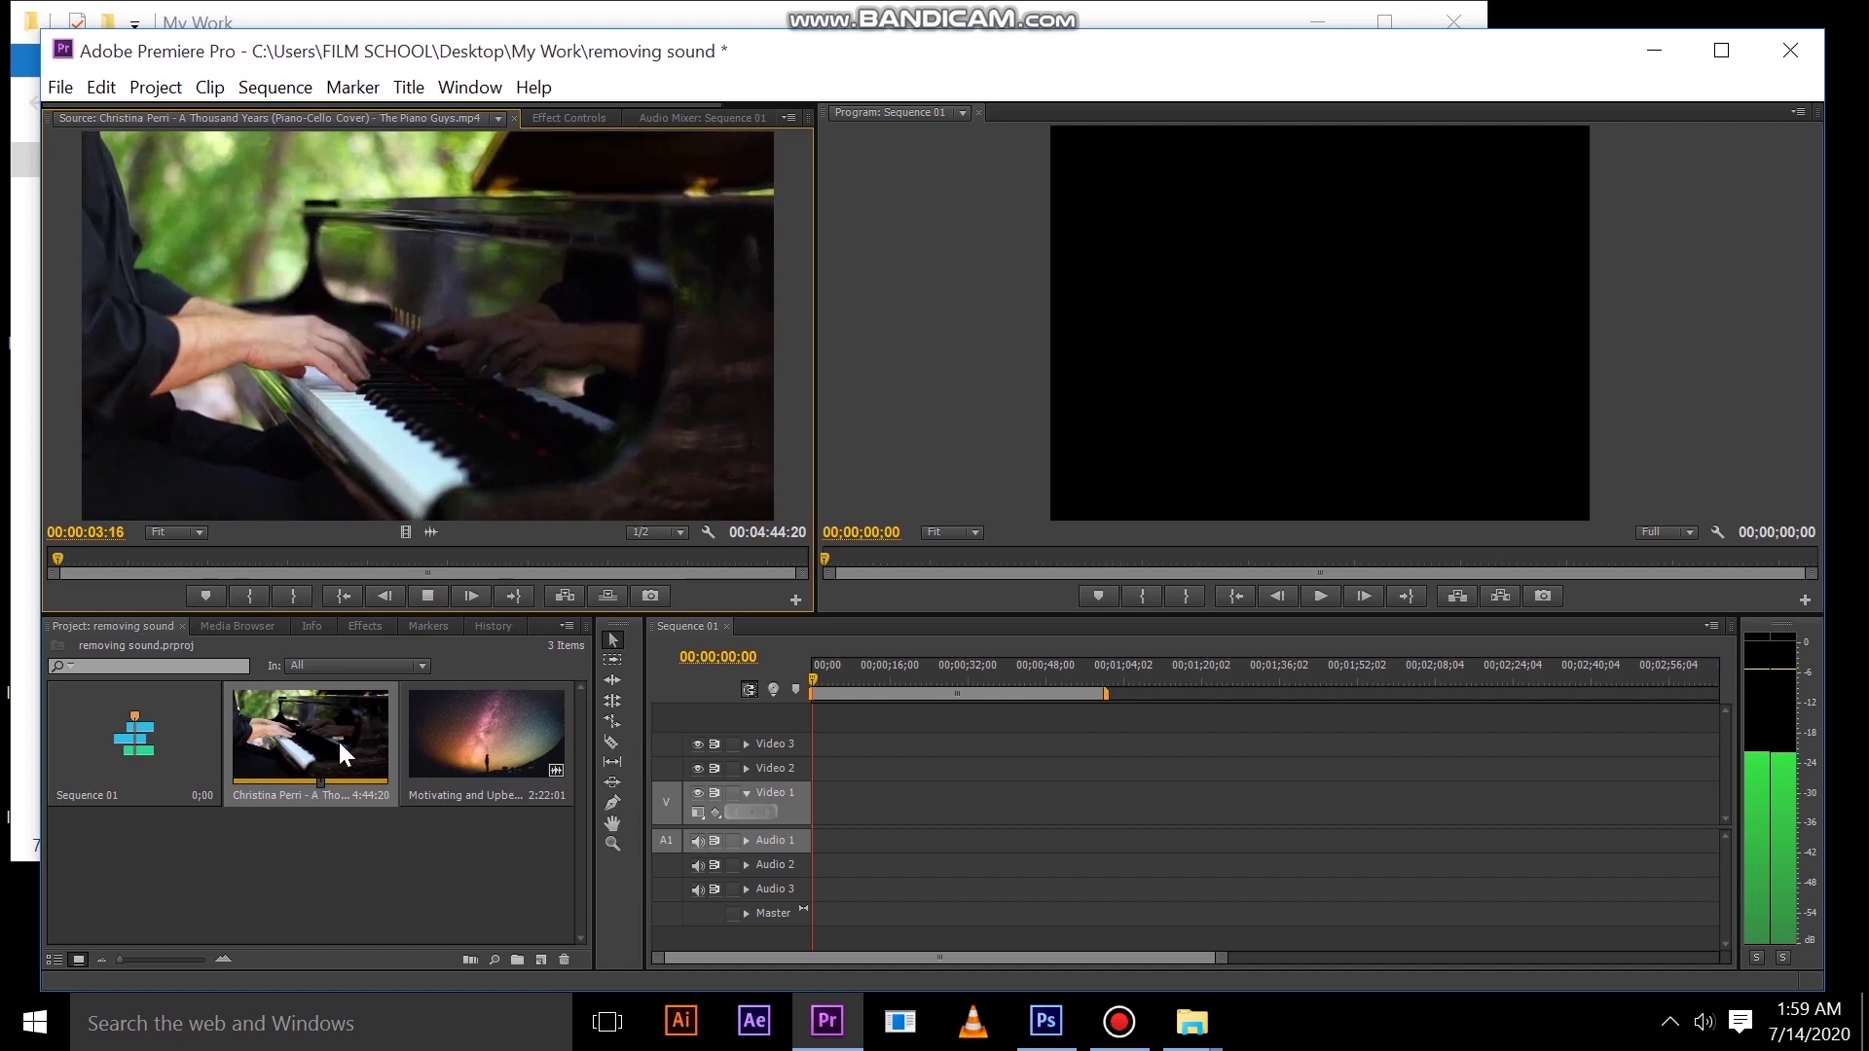
pyautogui.click(138, 559)
pyautogui.moveTo(137, 556); pyautogui.dragTo(227, 561)
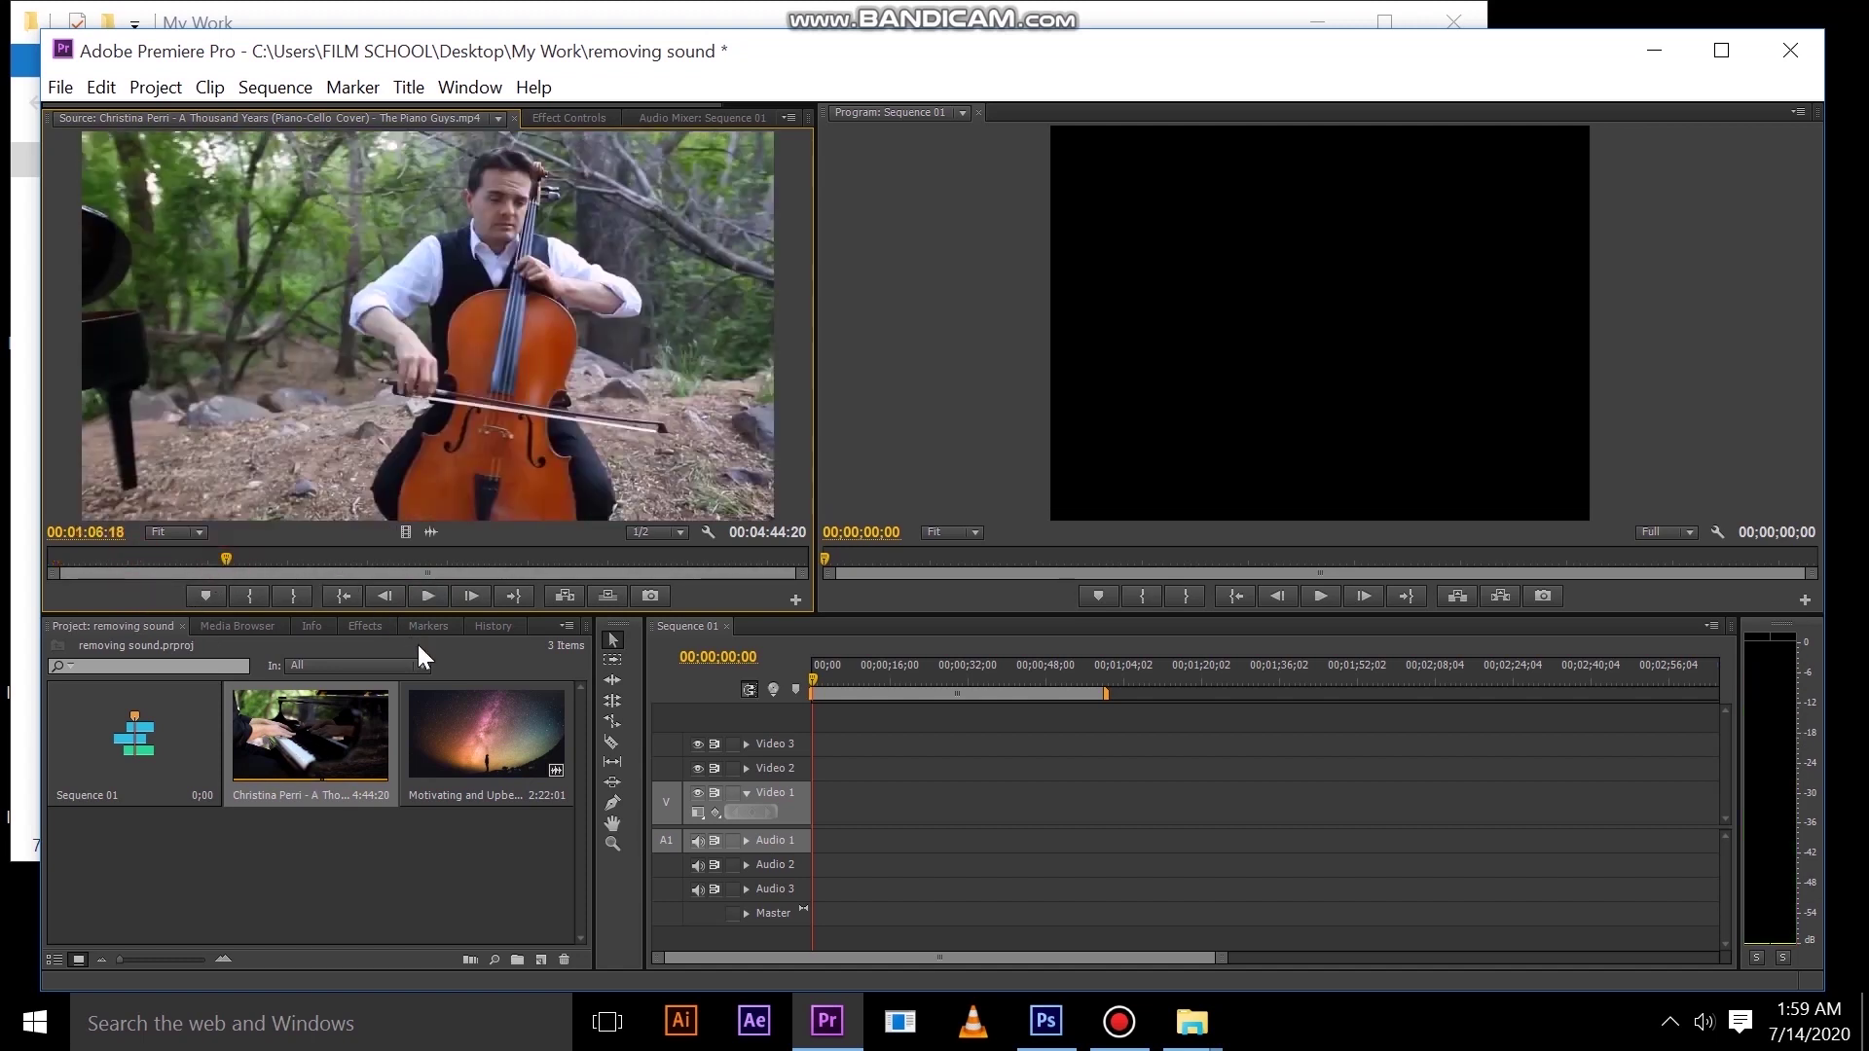
pyautogui.click(422, 598)
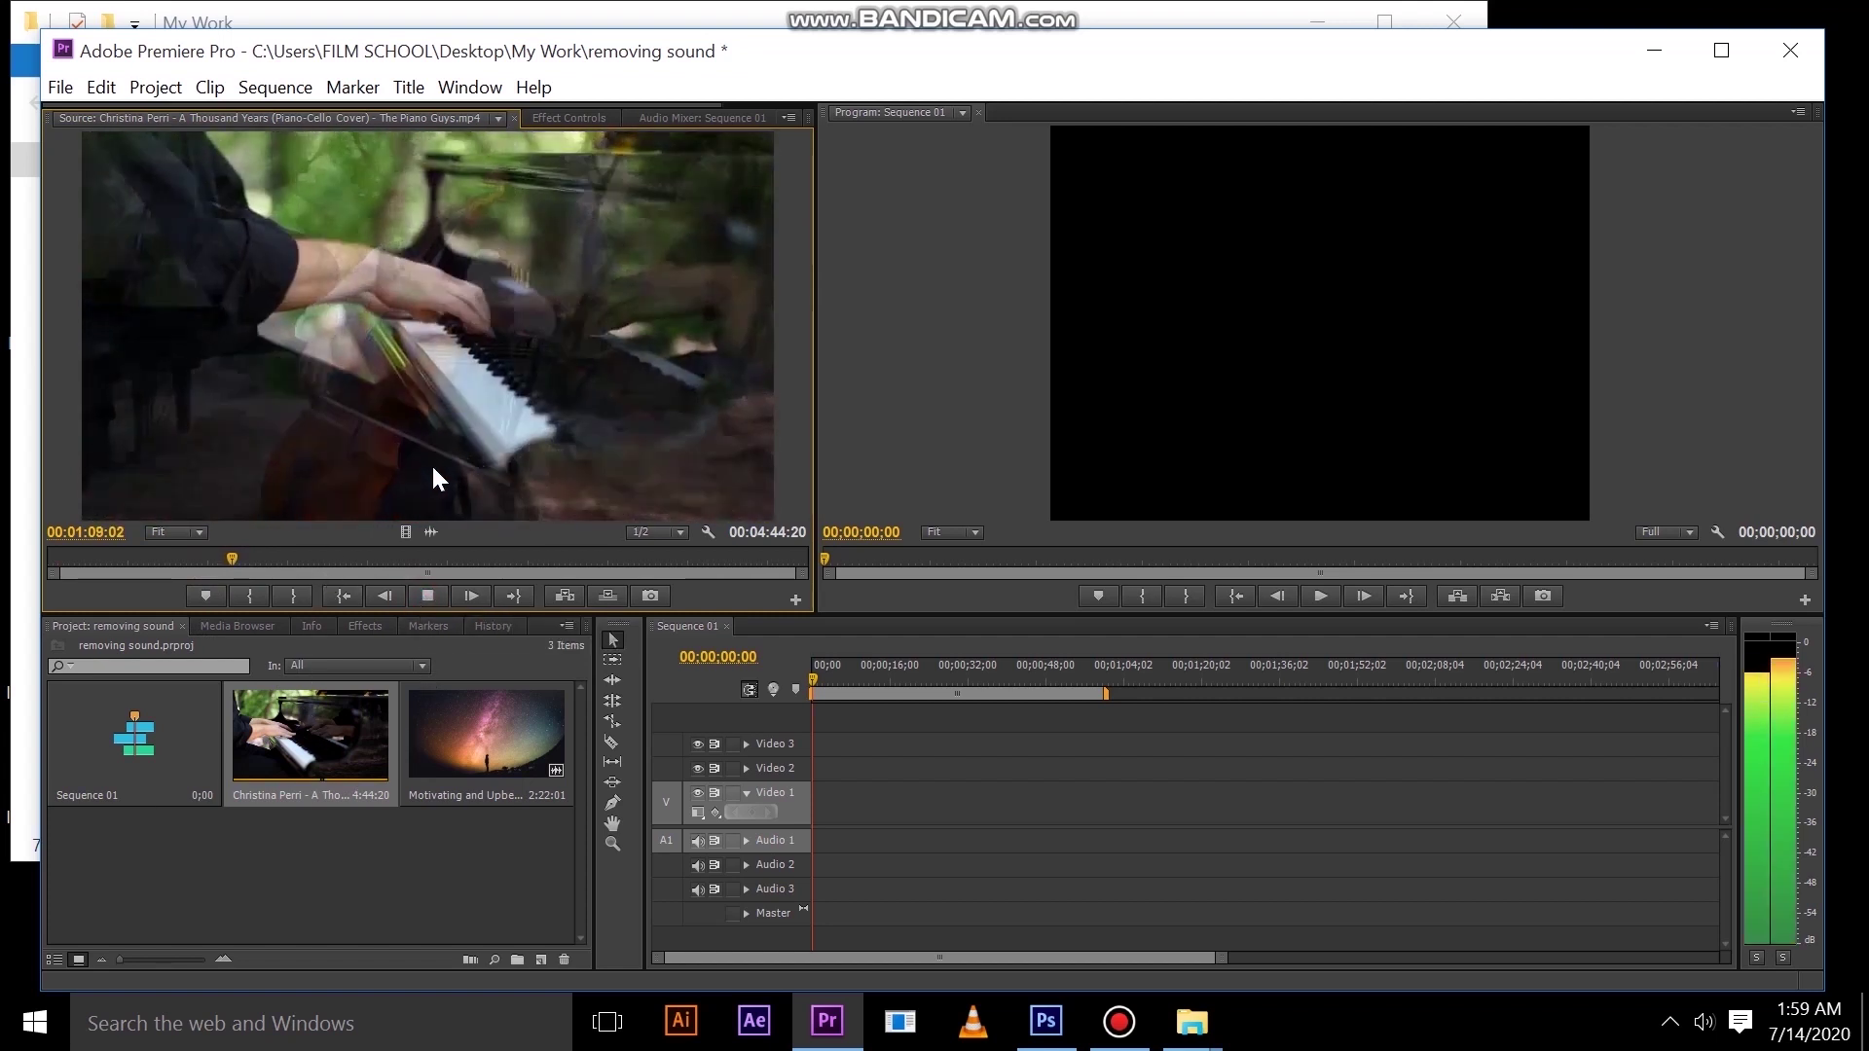
pyautogui.click(425, 598)
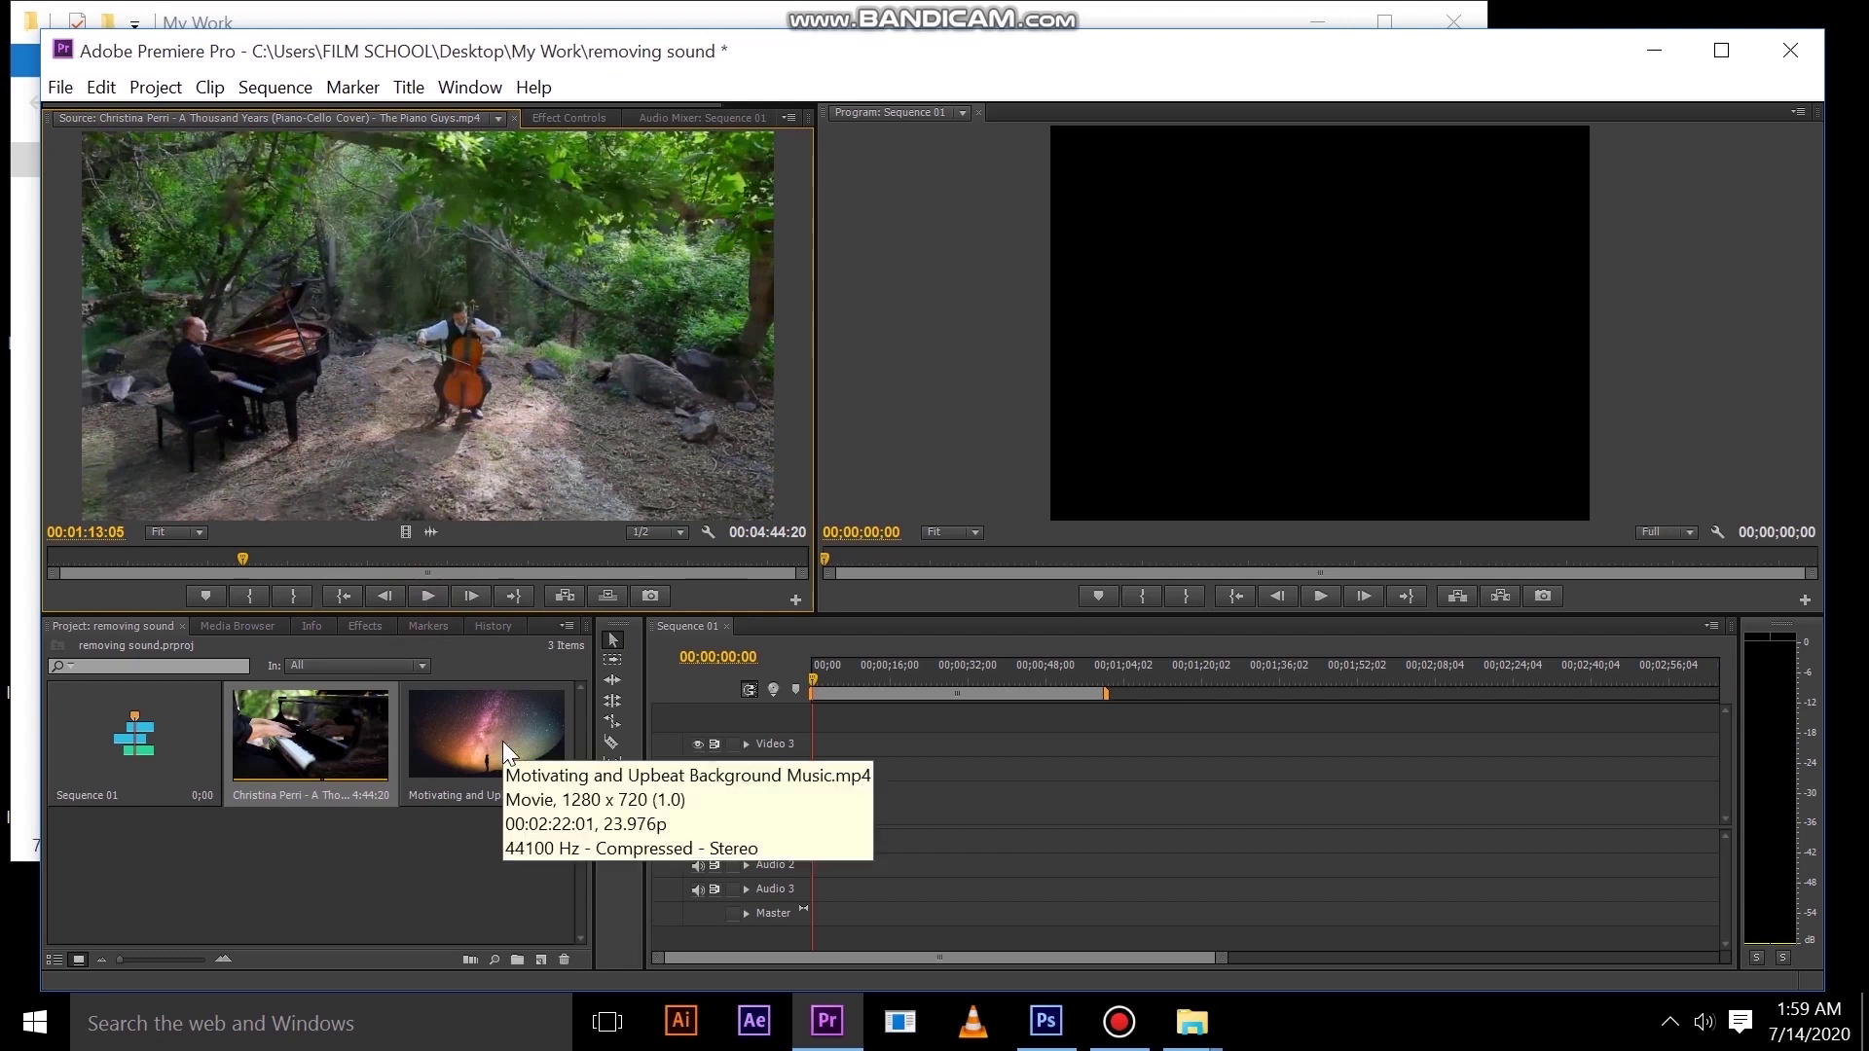
# Preview the Motivating and Upbeat Background Music clip in the source monitor and stop playback
pyautogui.doubleClick(505, 747)
pyautogui.click(431, 595)
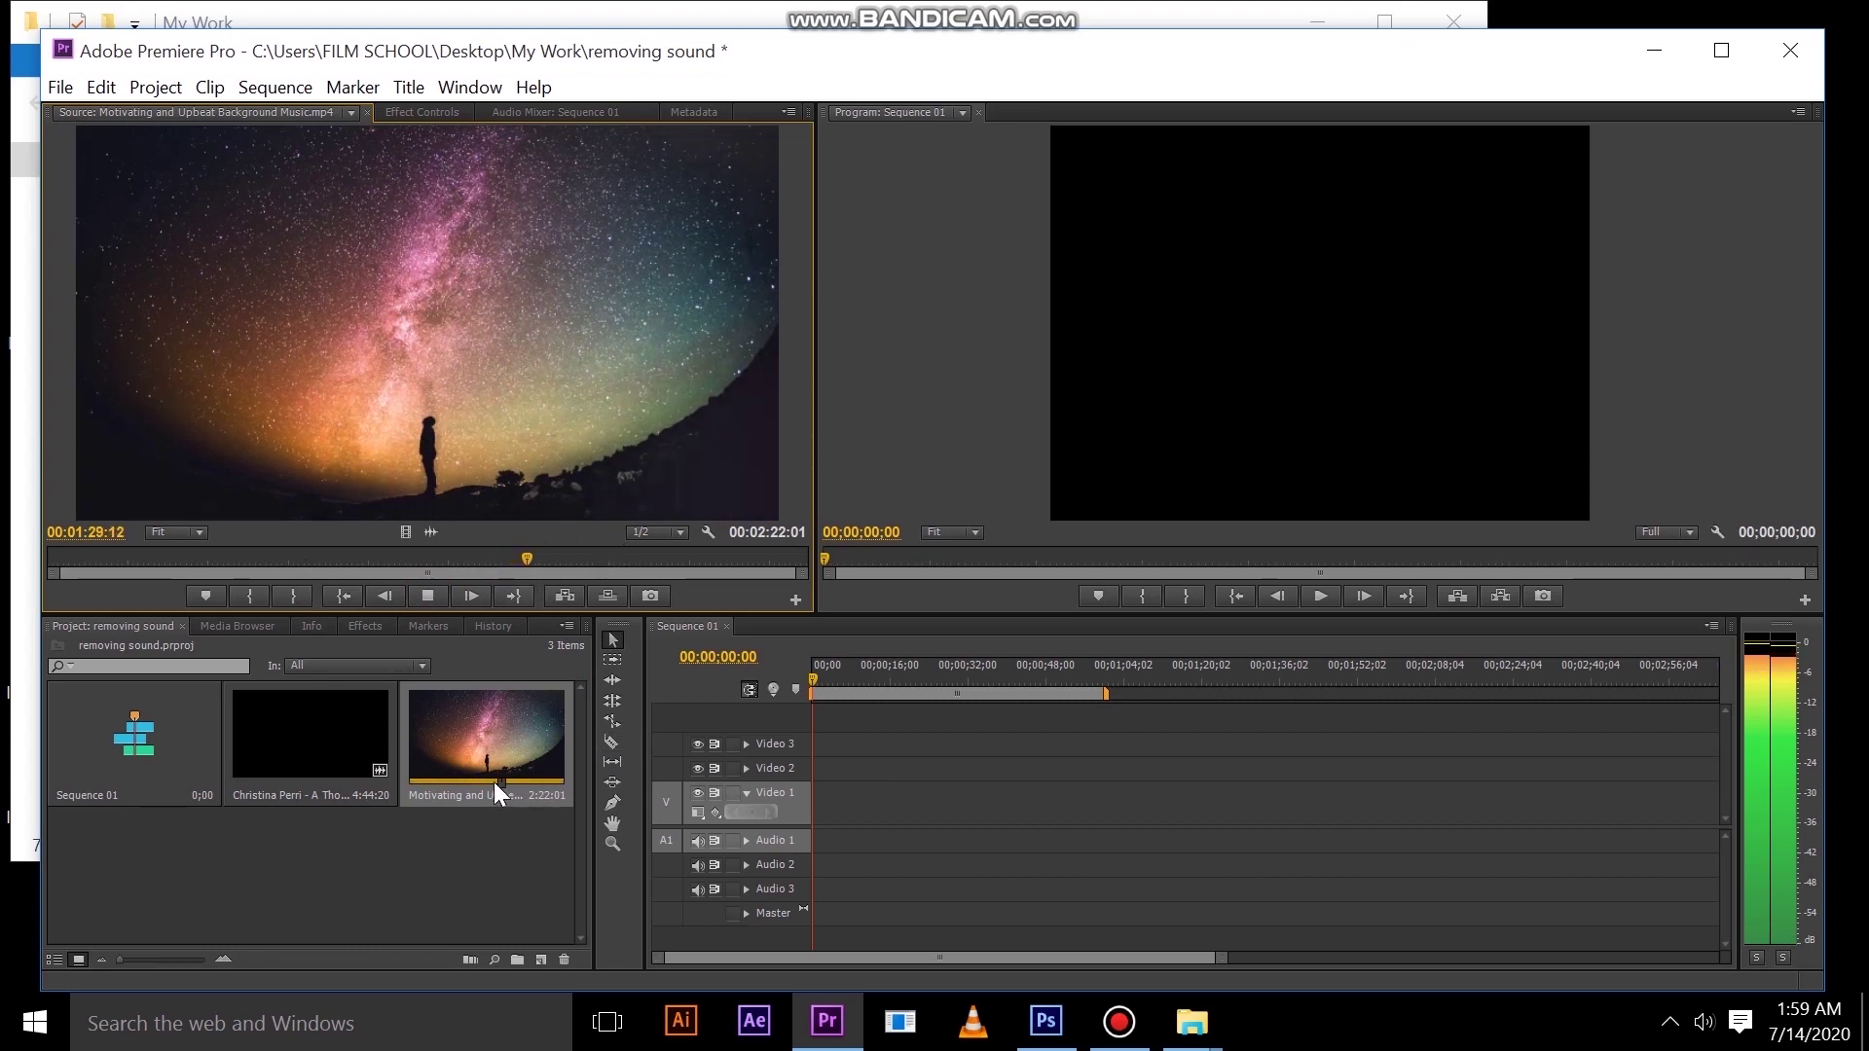
pyautogui.click(422, 591)
# Place the Christina Perri clip at the start of Video 1, changing the sequence settings to match it, and play its opening
pyautogui.moveTo(309, 740); pyautogui.dragTo(815, 816)
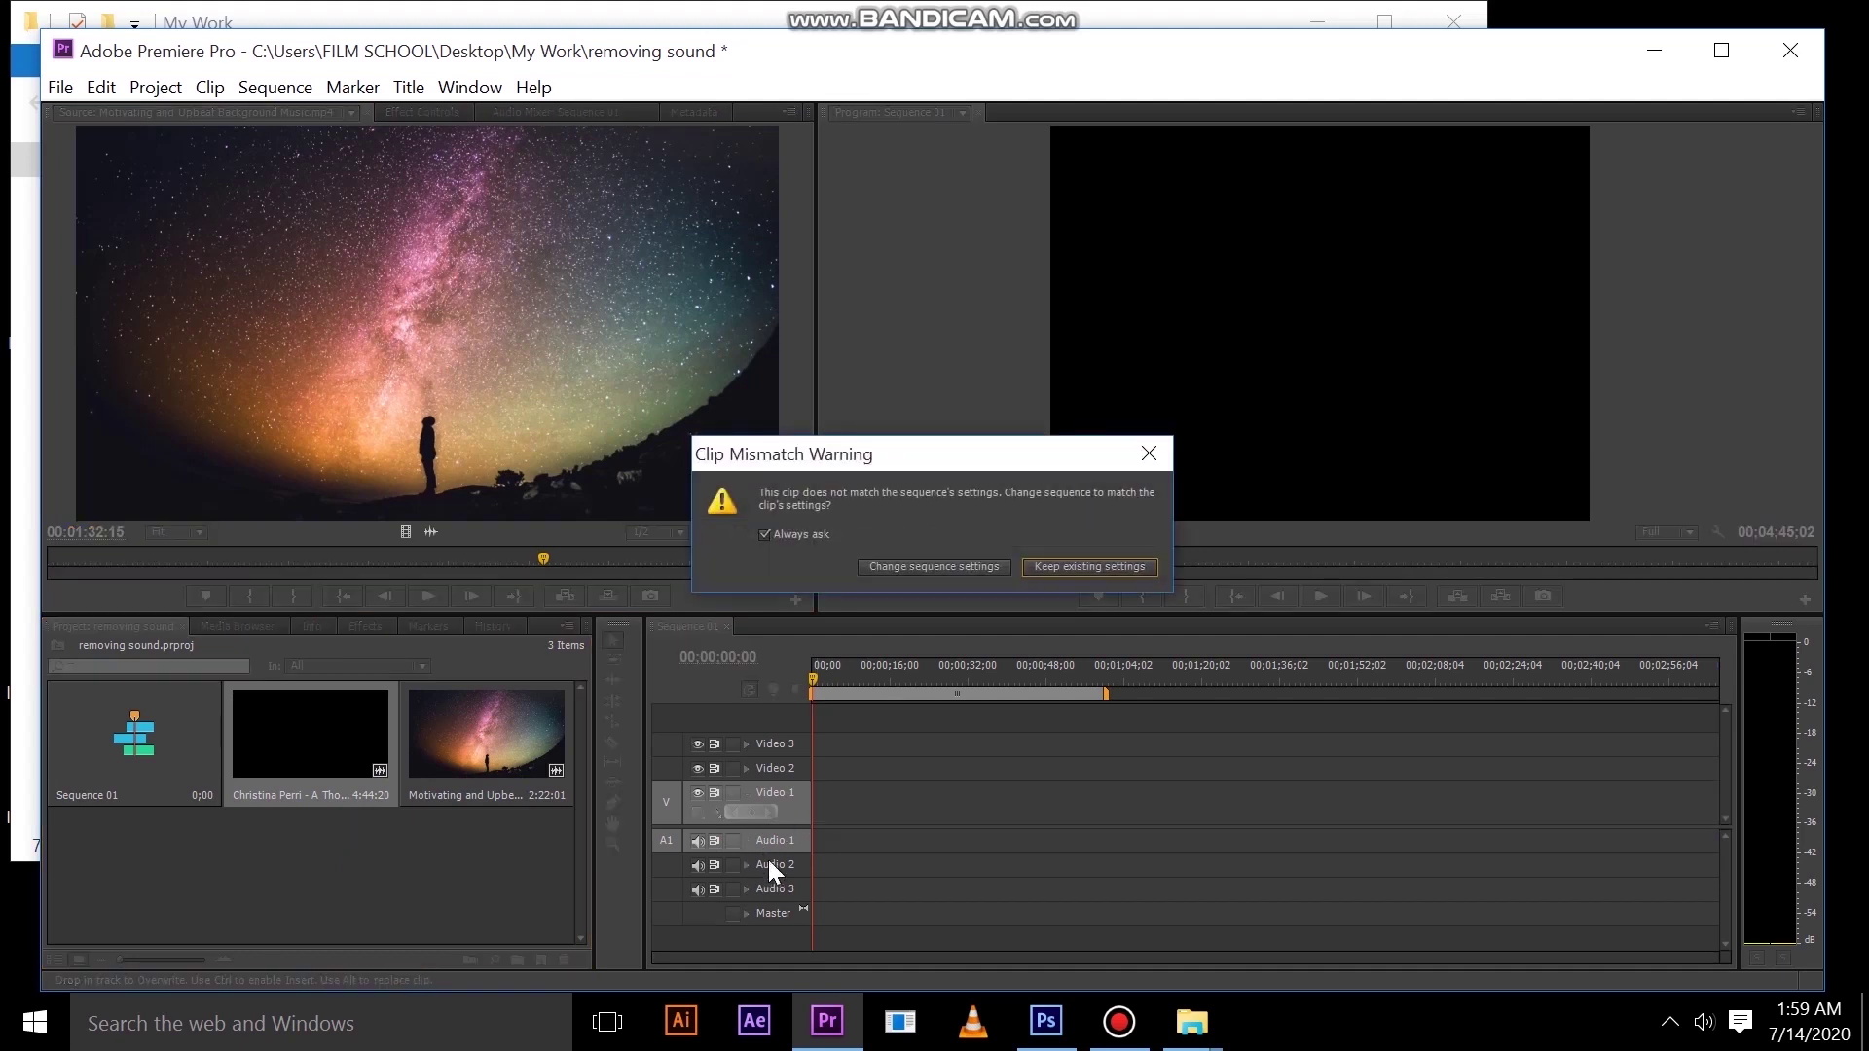
pyautogui.click(927, 566)
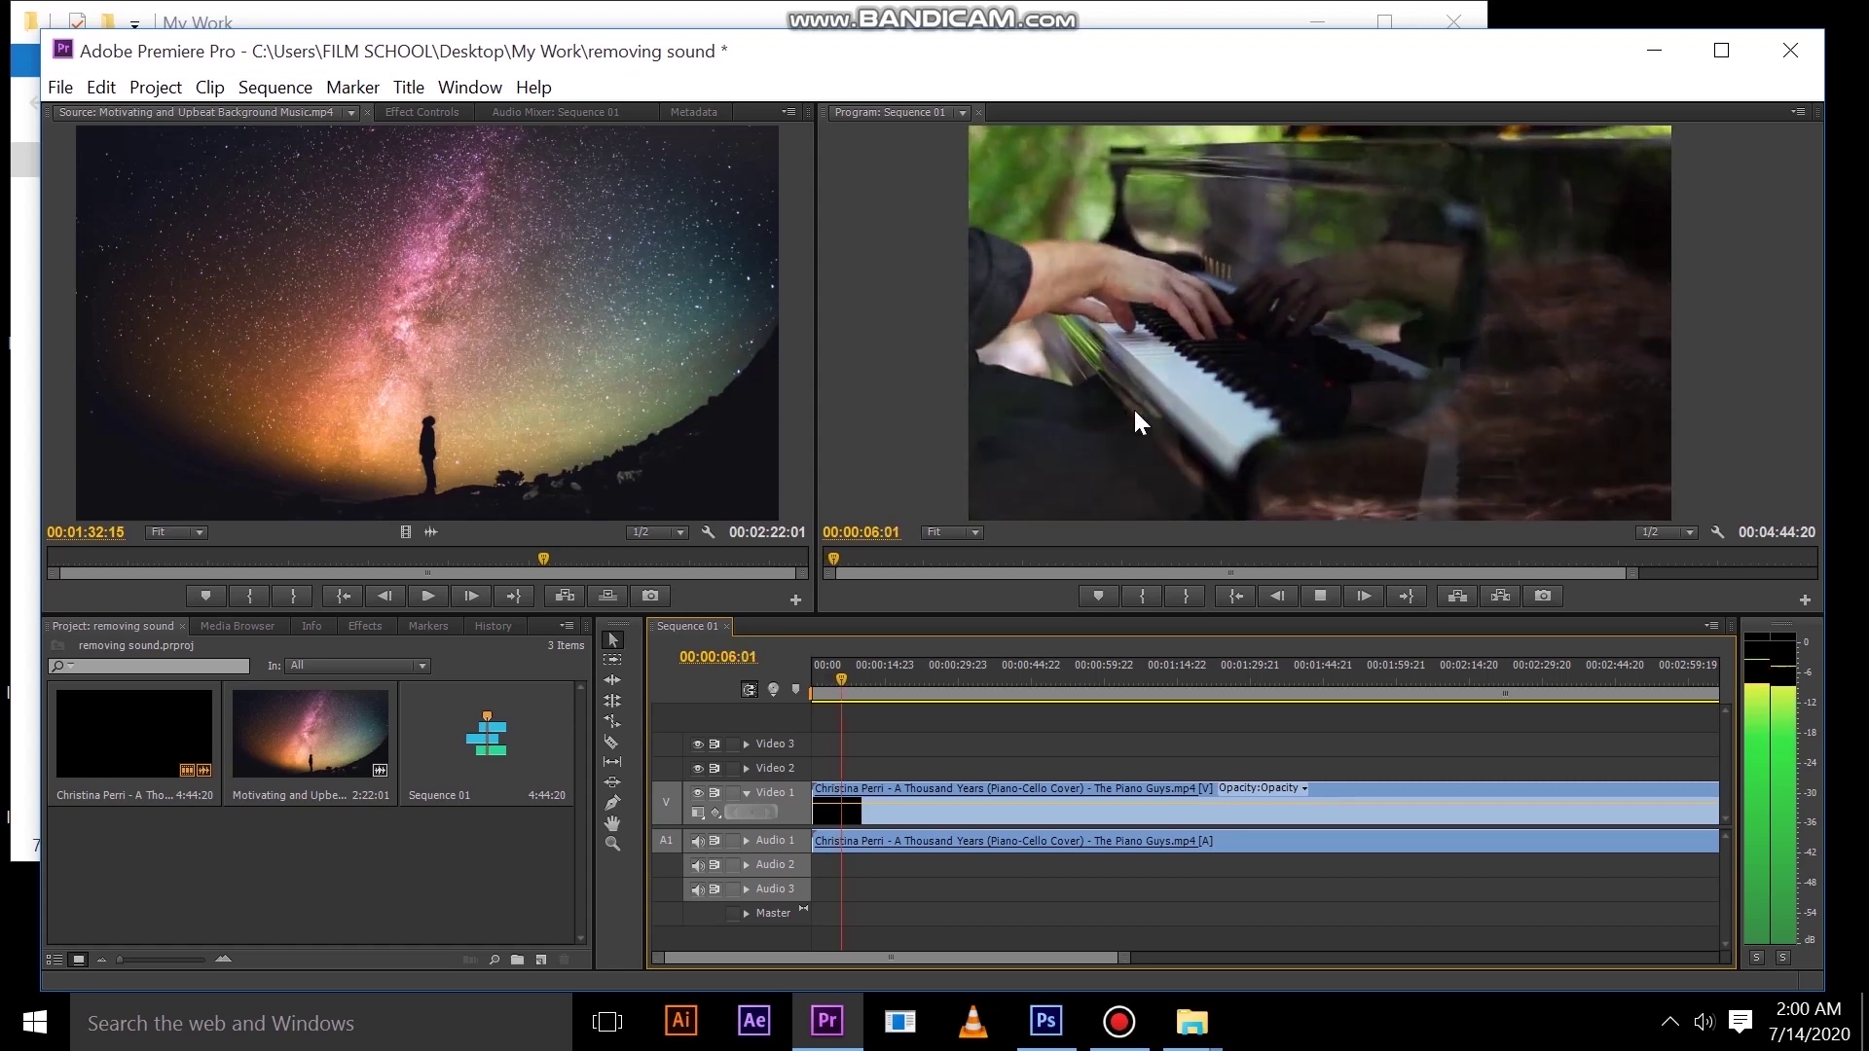
pyautogui.press('space')
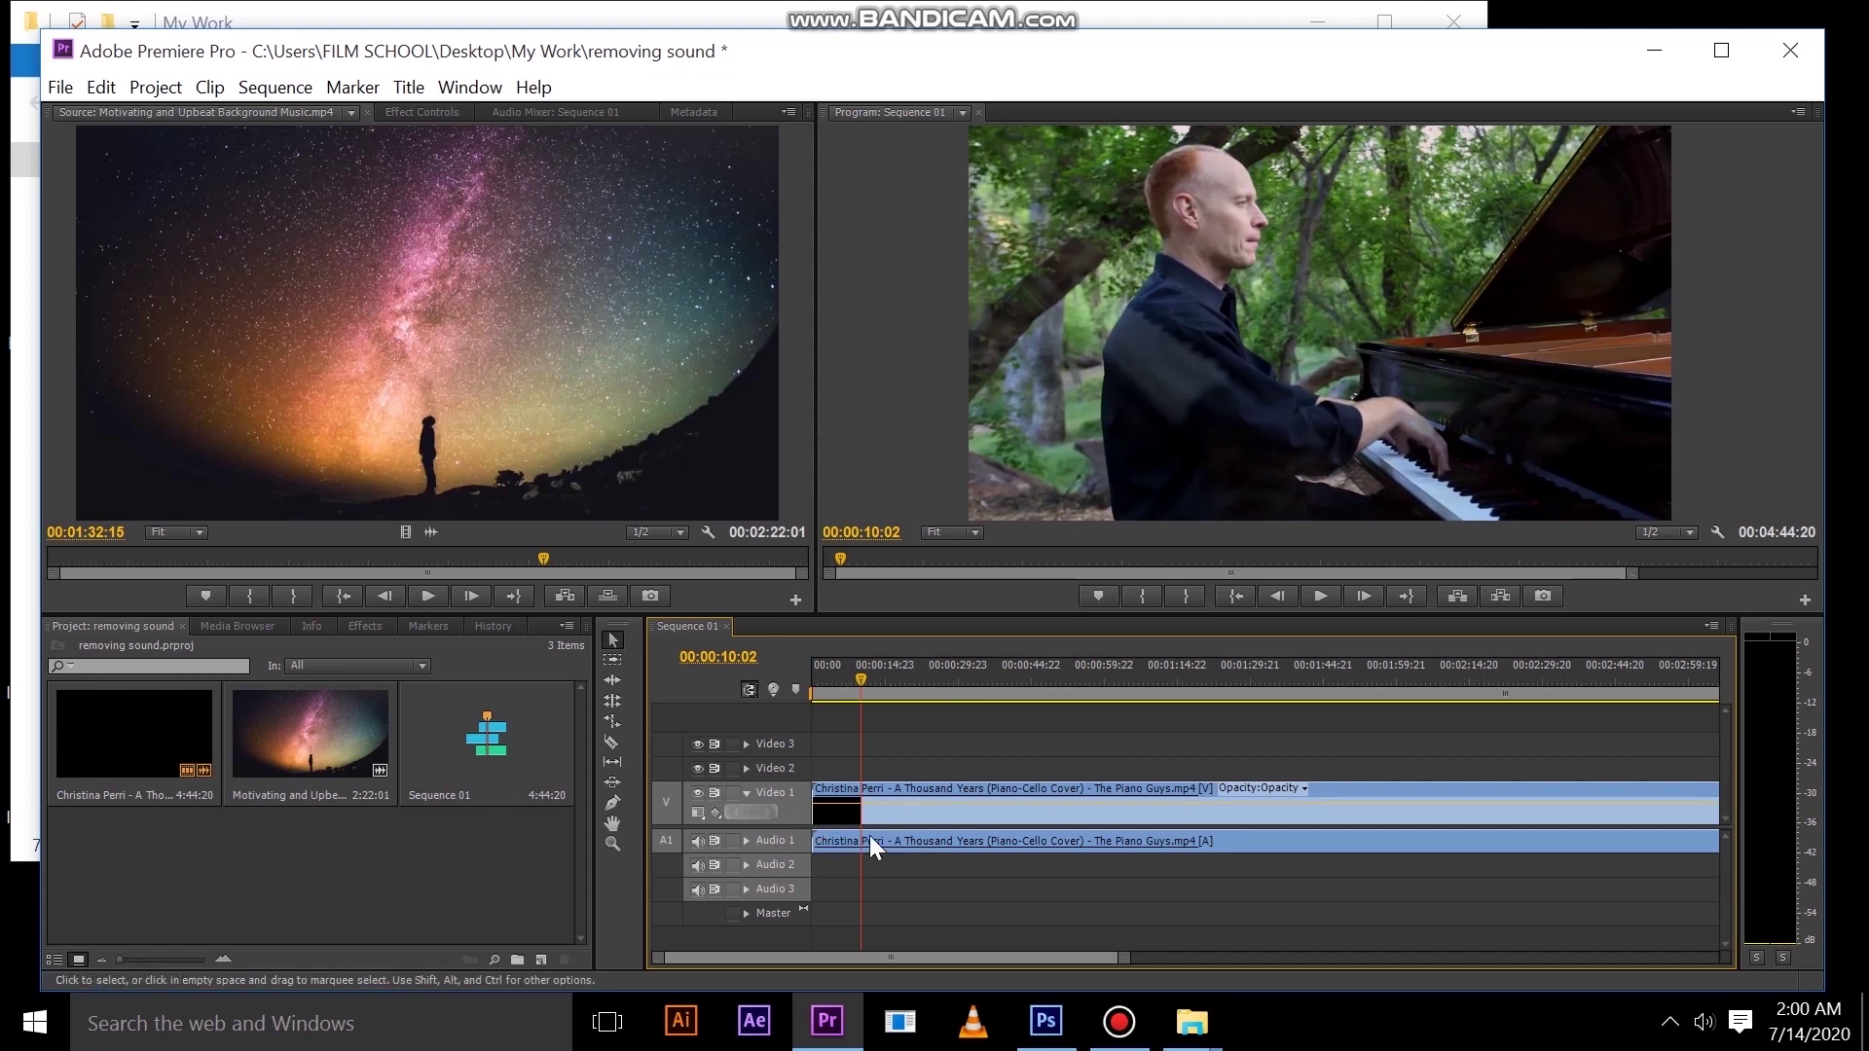
# Unlink the Christina Perri clip's video and audio in the timeline and delete its original sound from Audio 1
pyautogui.click(971, 840)
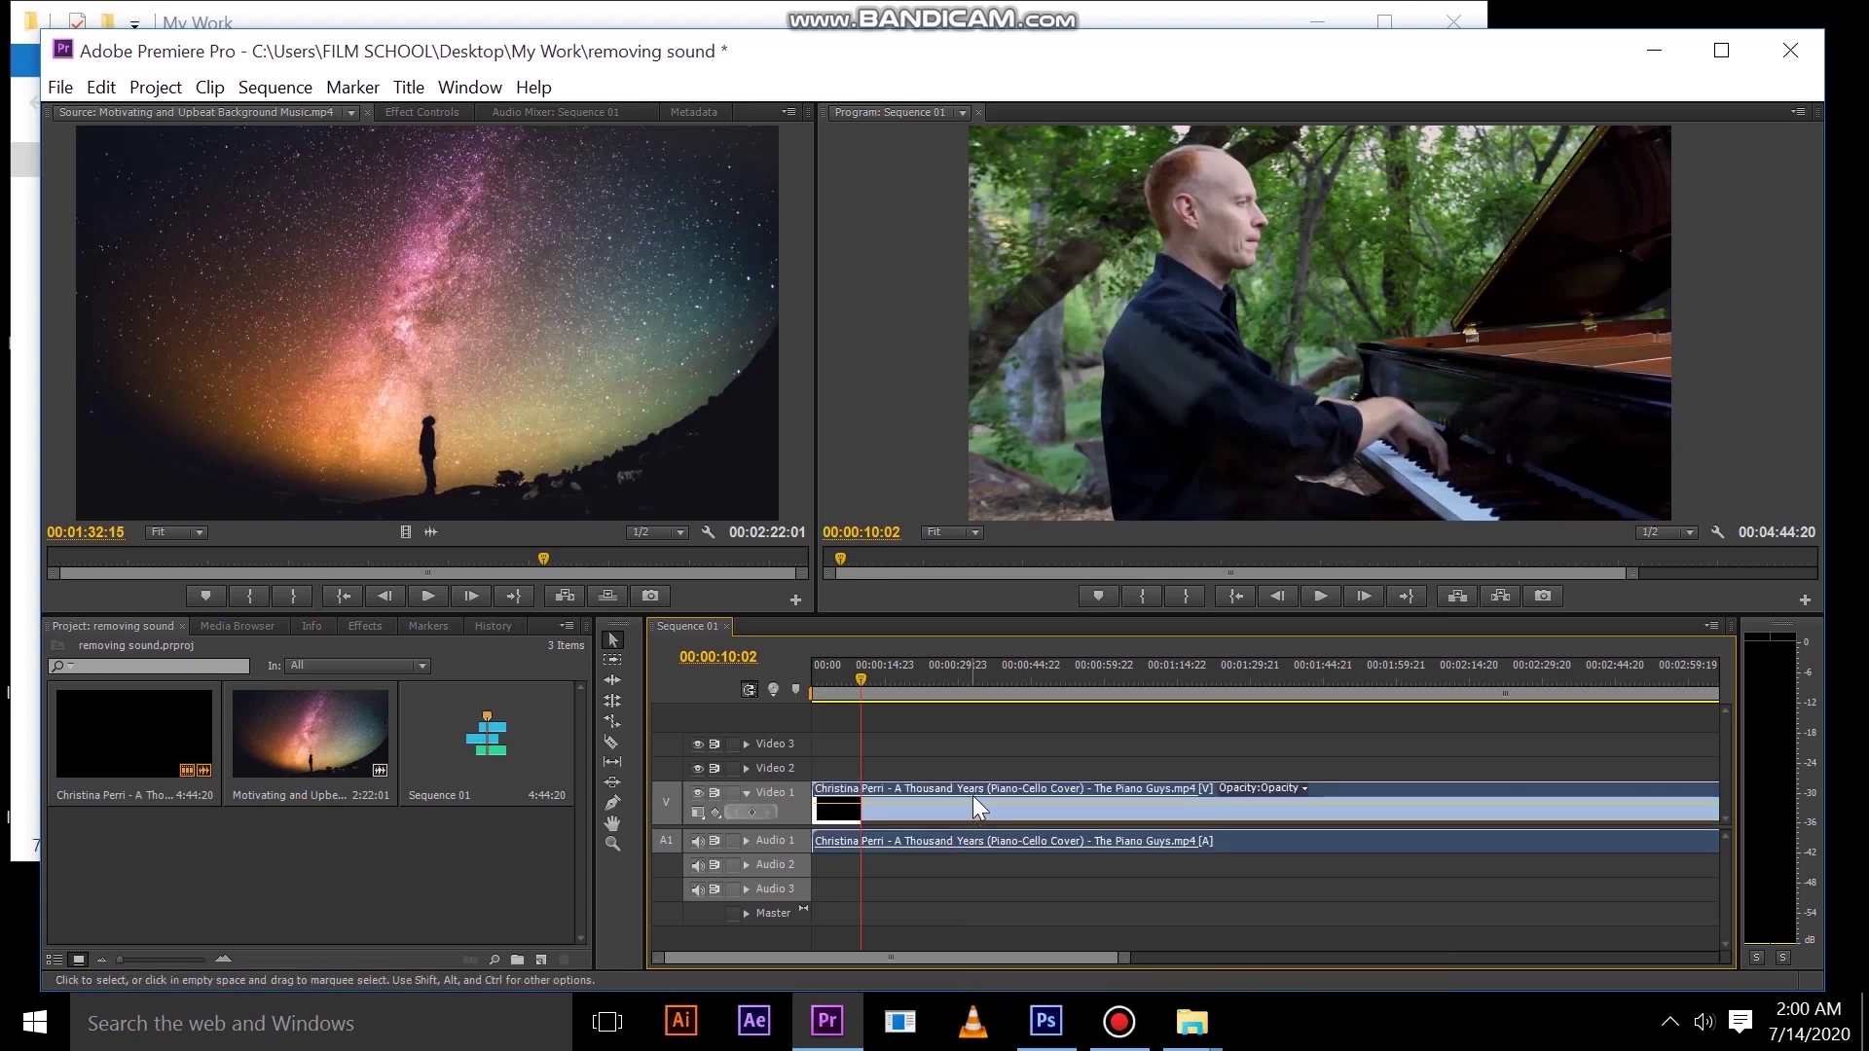
pyautogui.rightClick(978, 794)
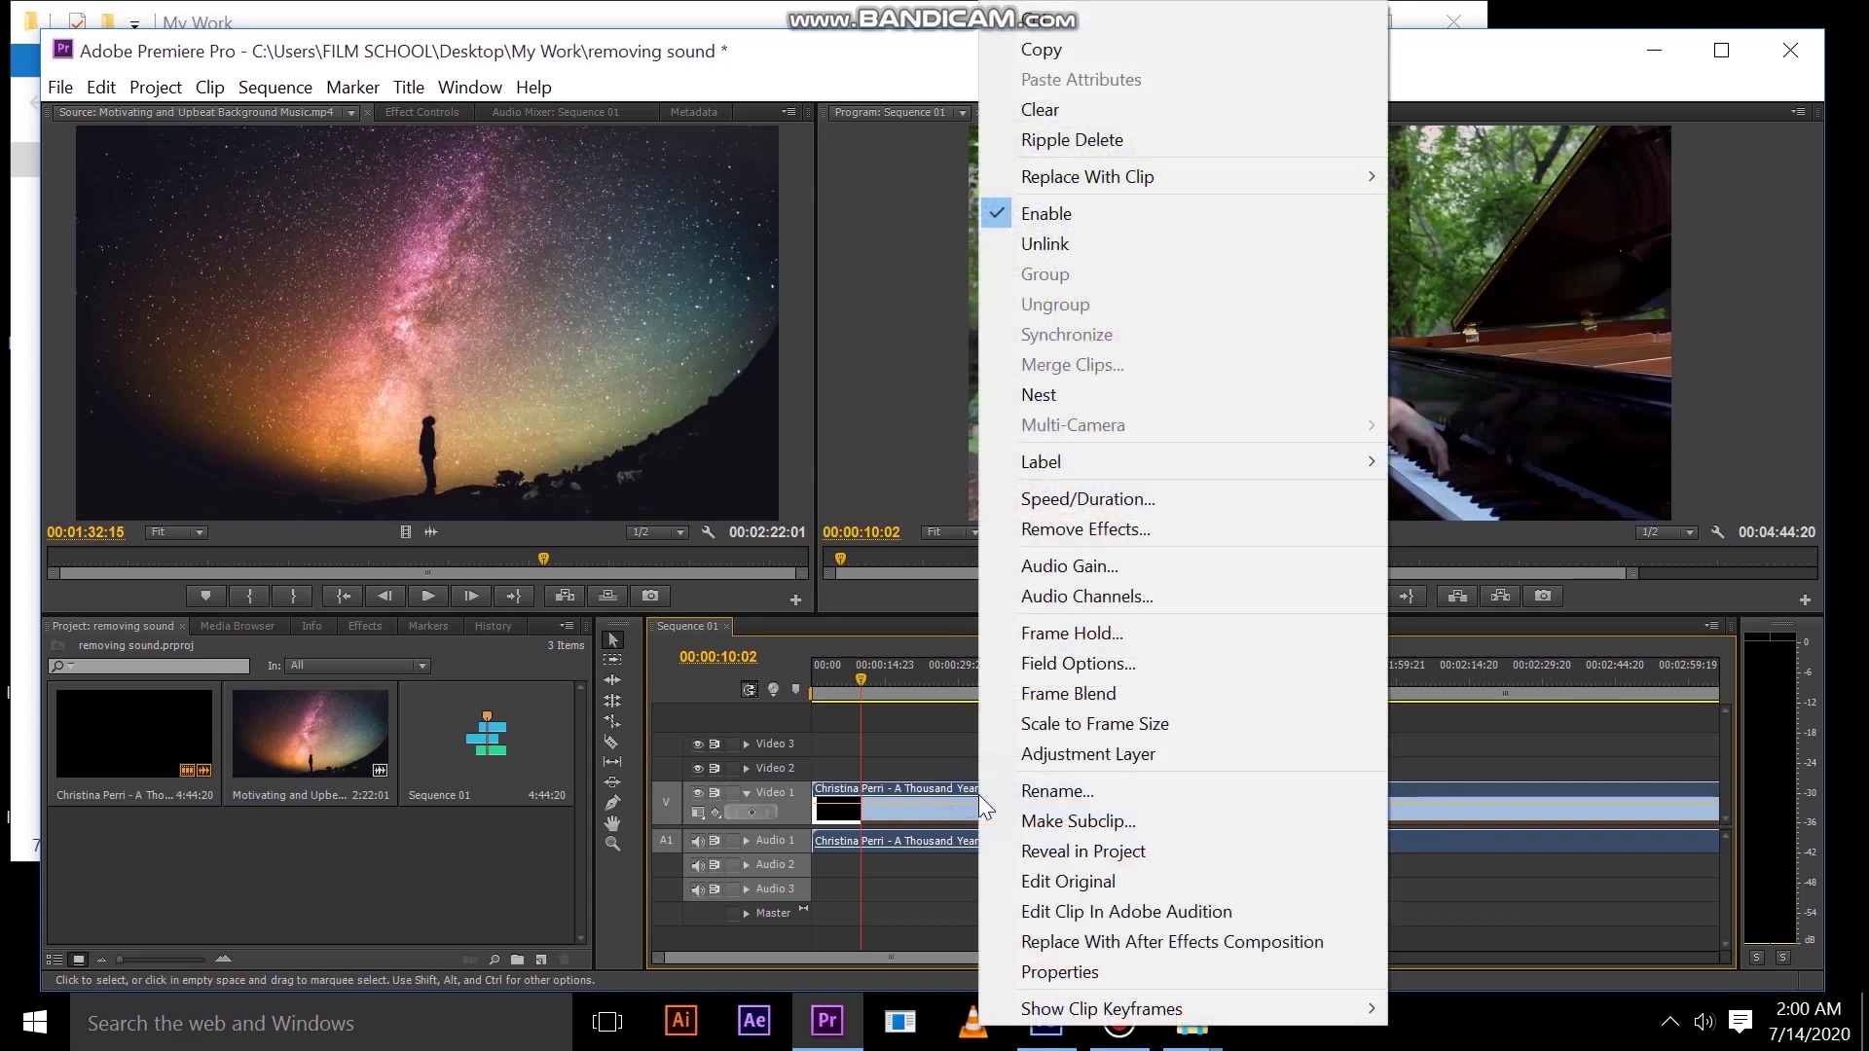
pyautogui.click(1060, 244)
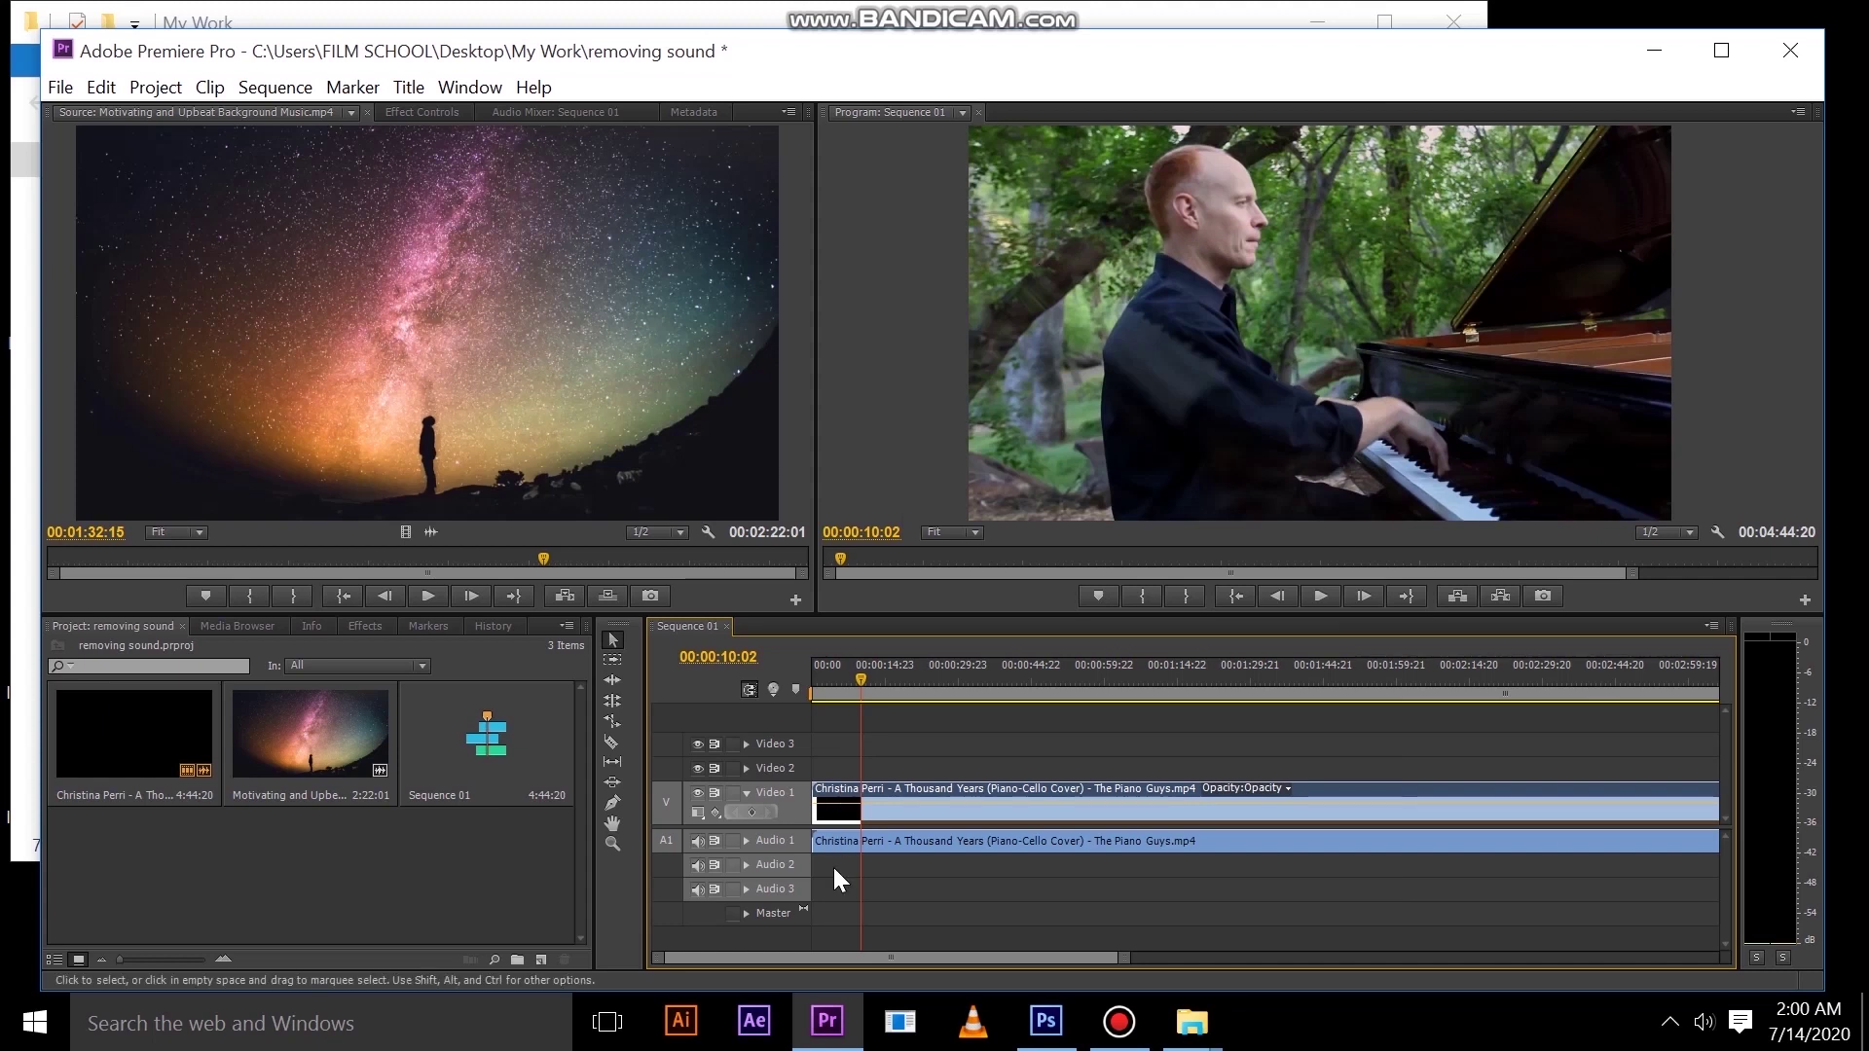
pyautogui.click(877, 839)
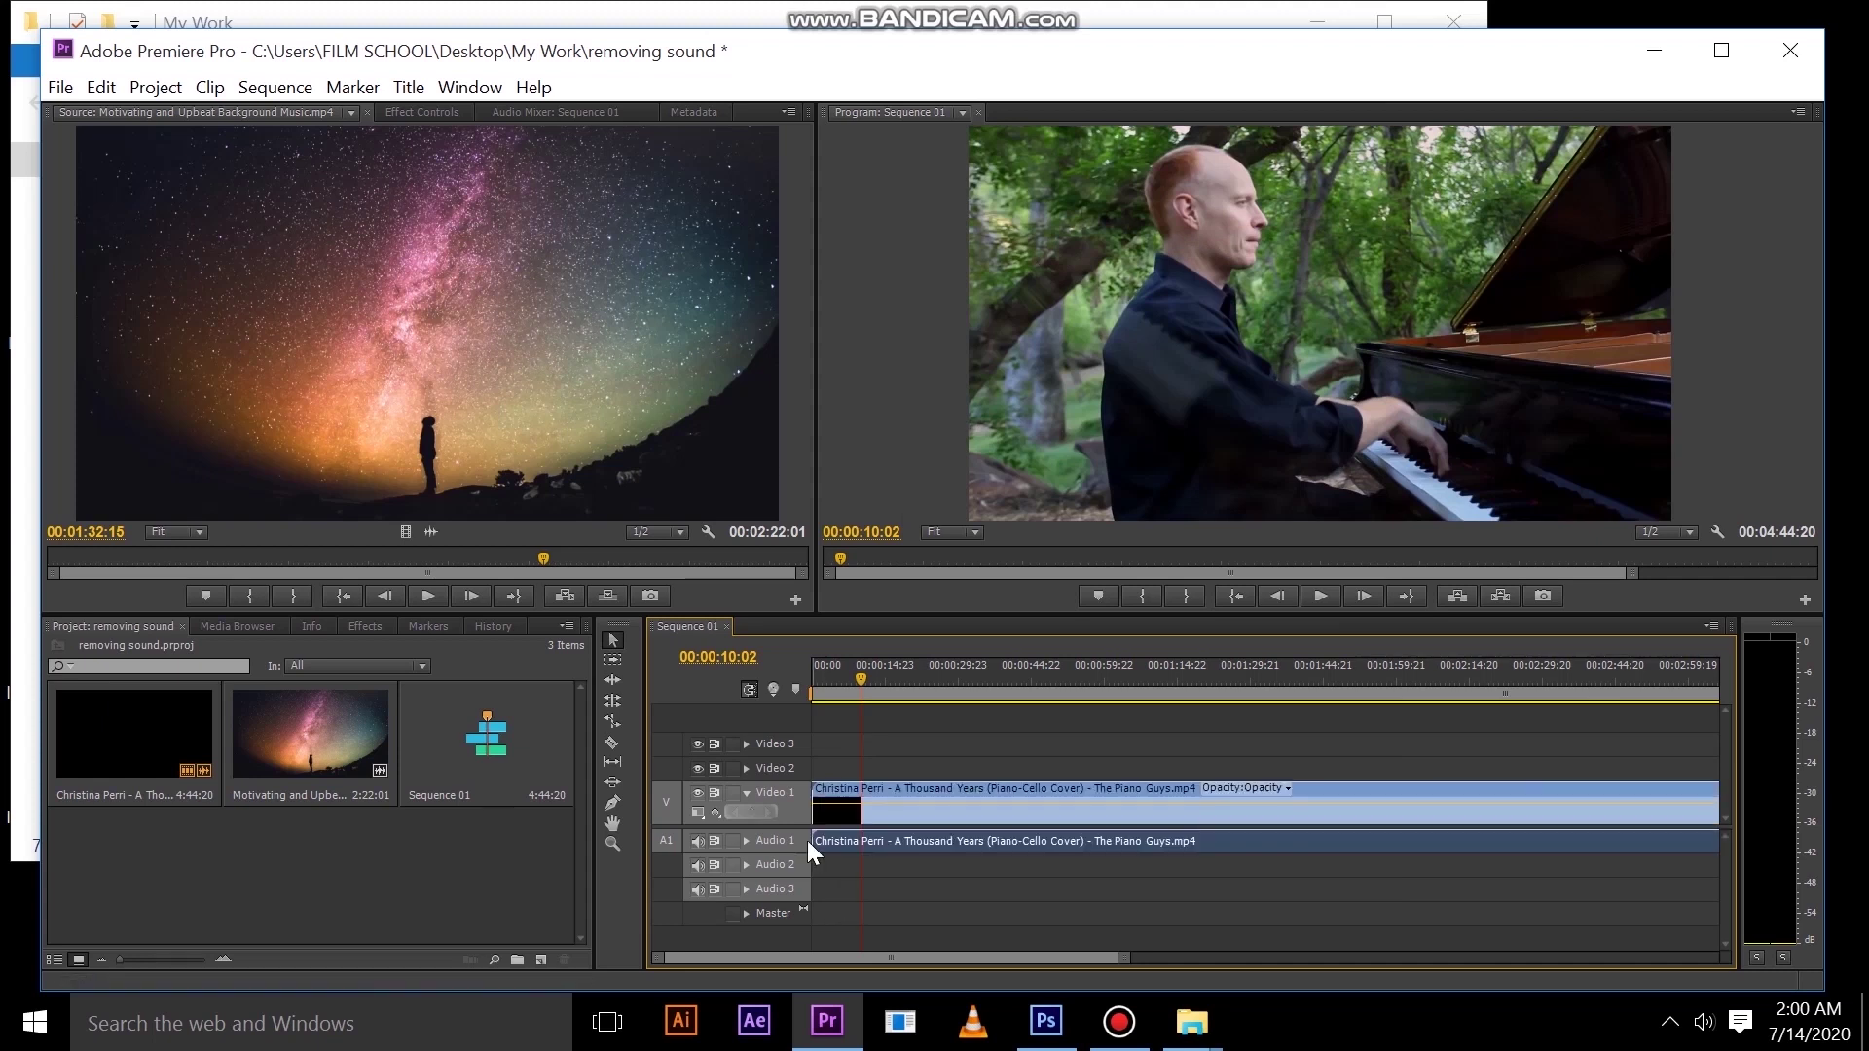
pyautogui.press('Delete')
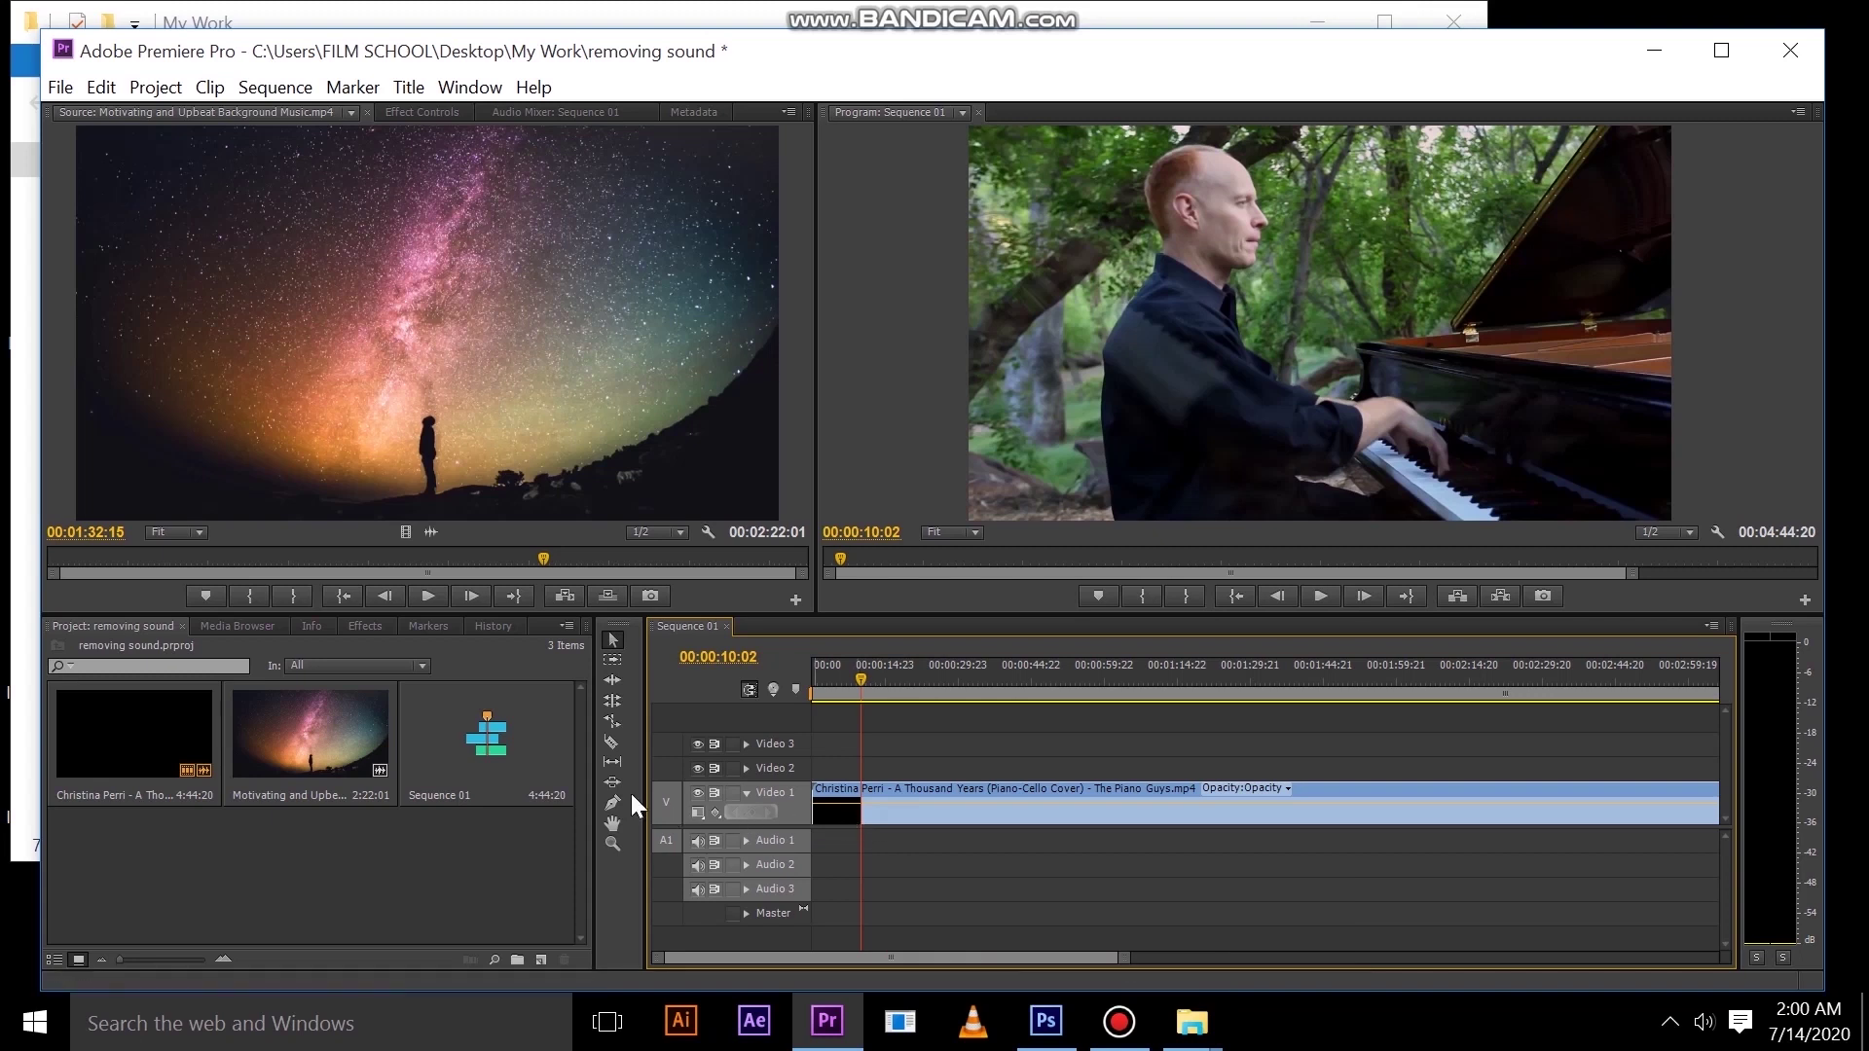
# Place the Motivating and Upbeat Background Music clip at the sequence start on Video 2 and Audio 2, and unlink its video from its audio
pyautogui.moveTo(319, 733); pyautogui.dragTo(824, 869)
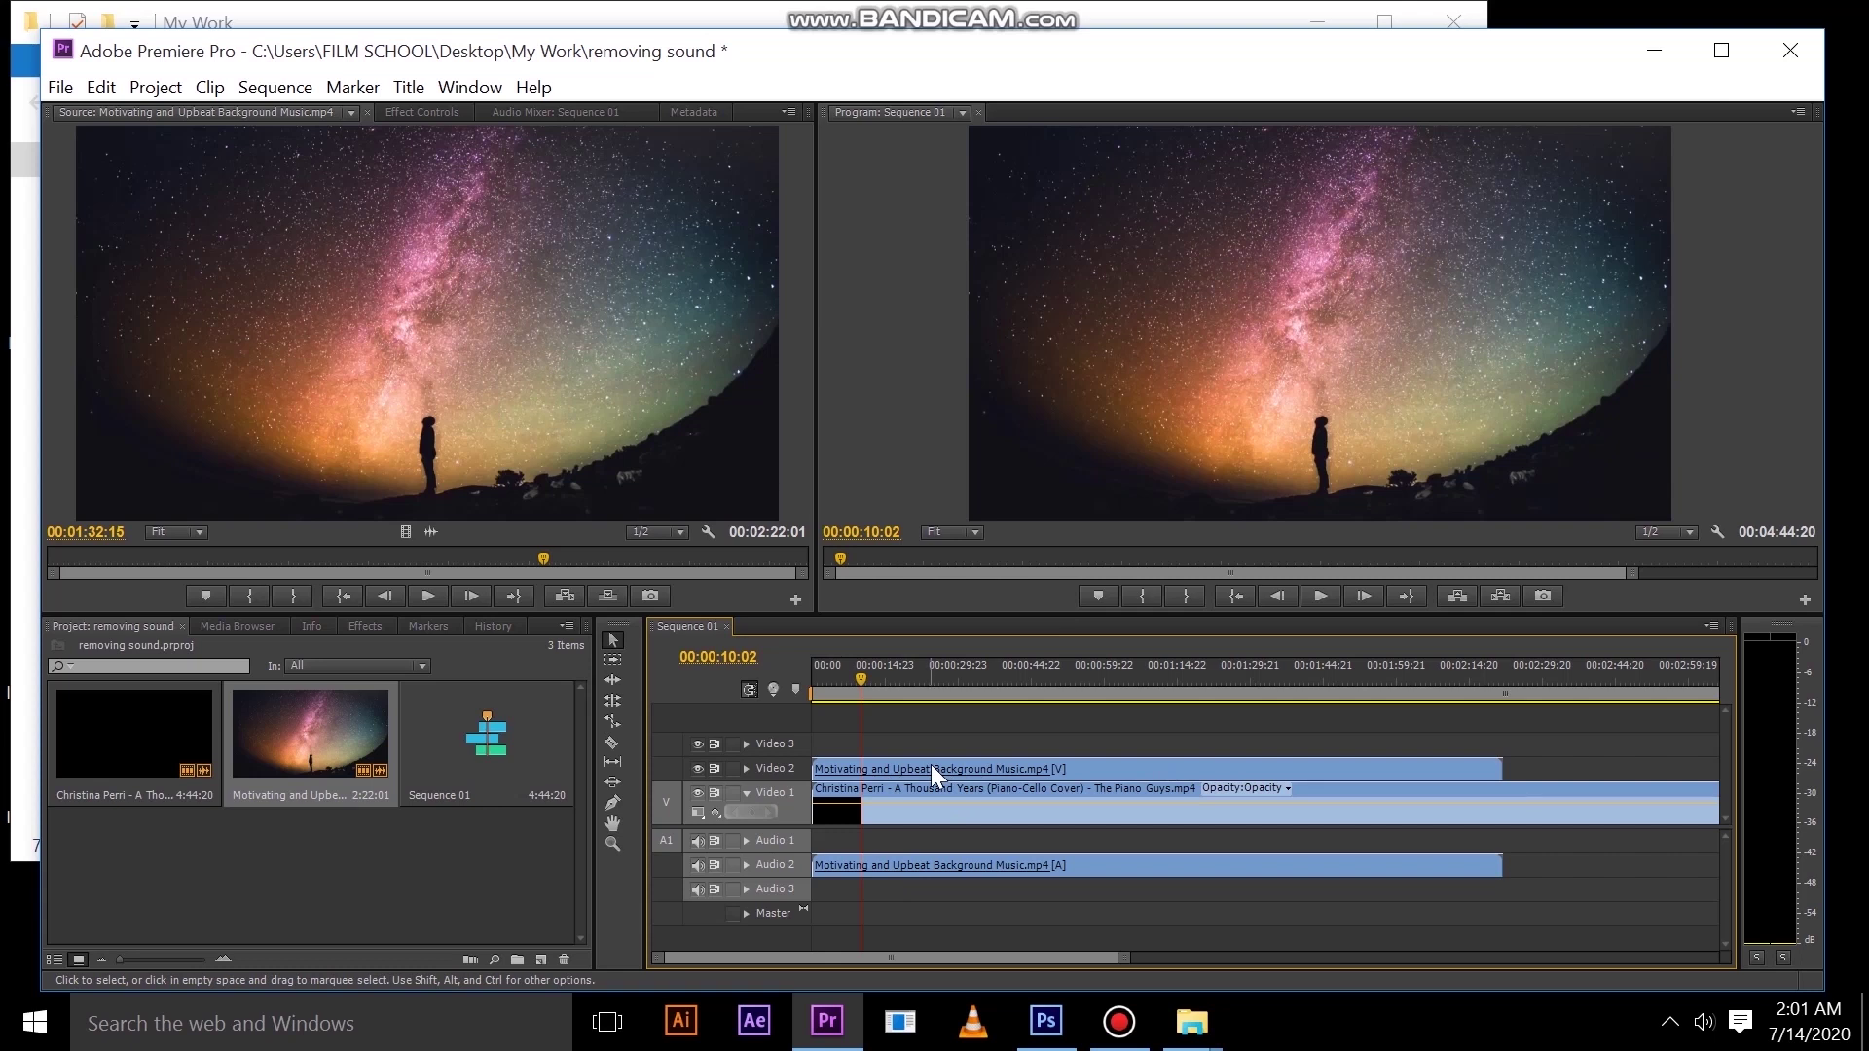
pyautogui.click(989, 766)
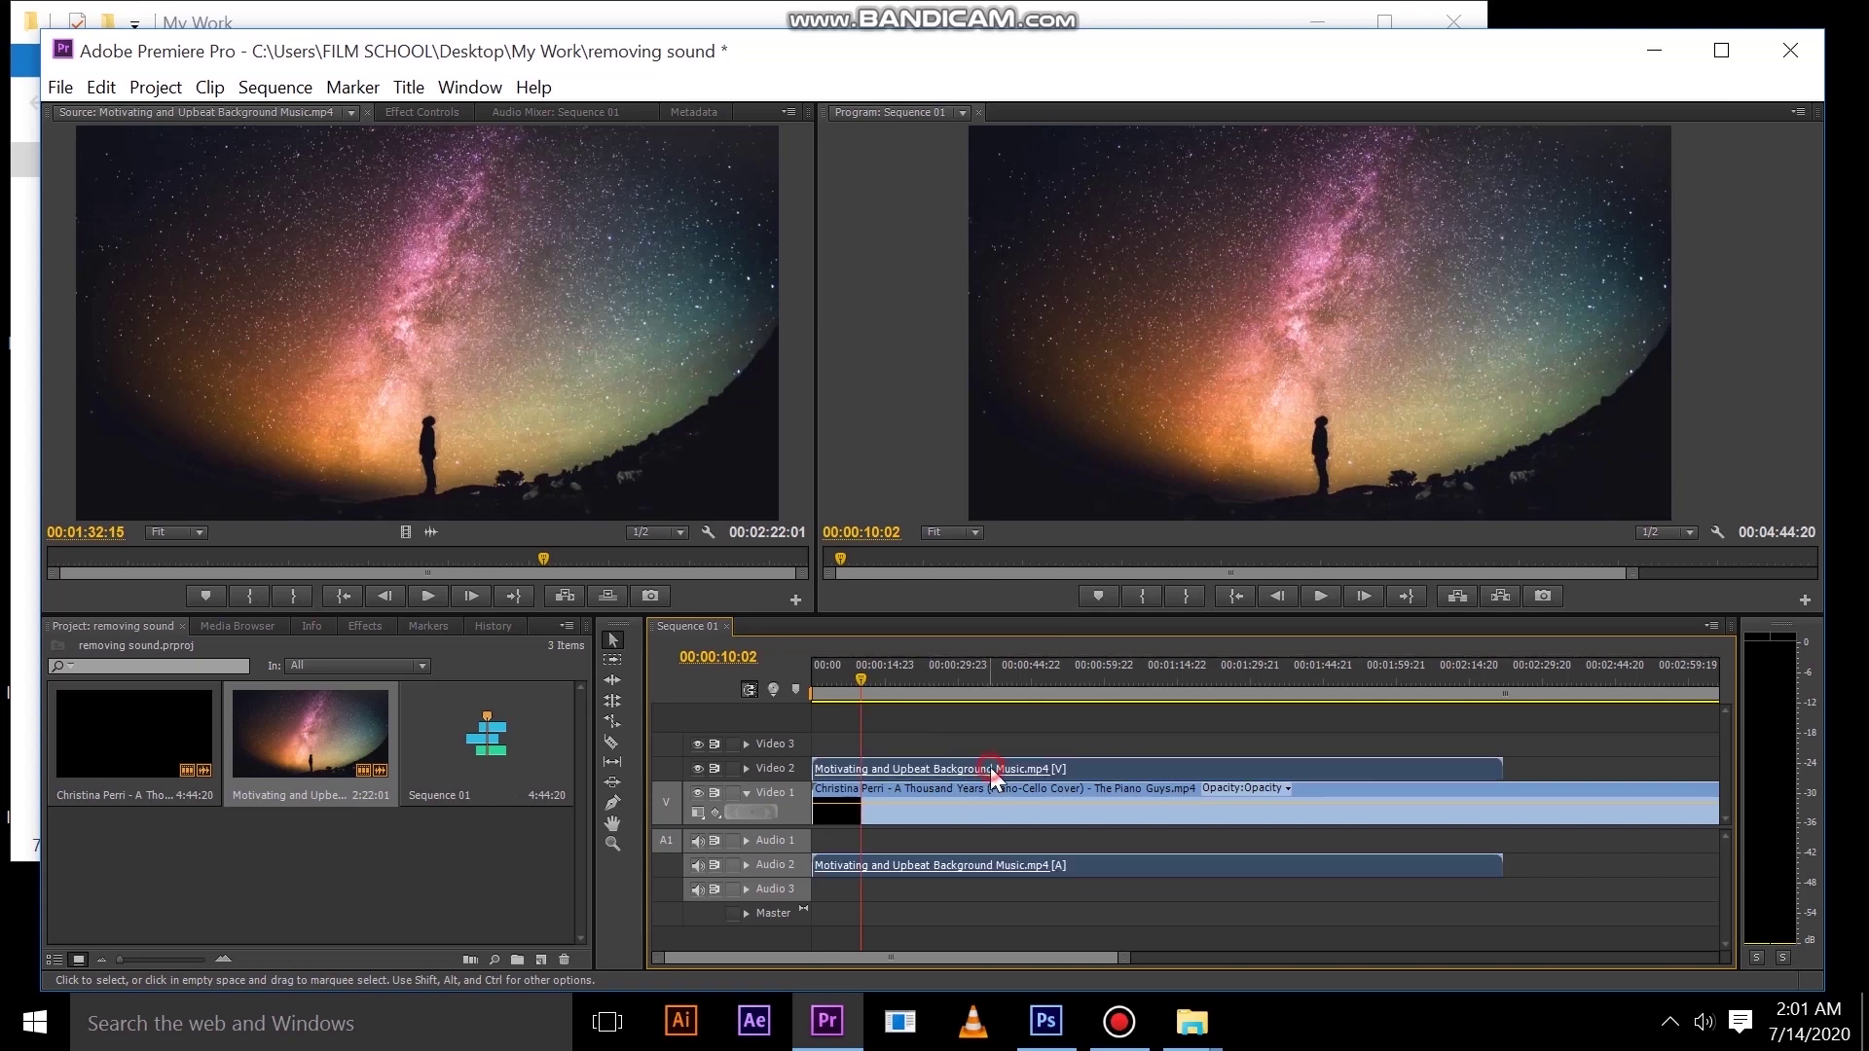
pyautogui.rightClick(989, 767)
pyautogui.click(1083, 241)
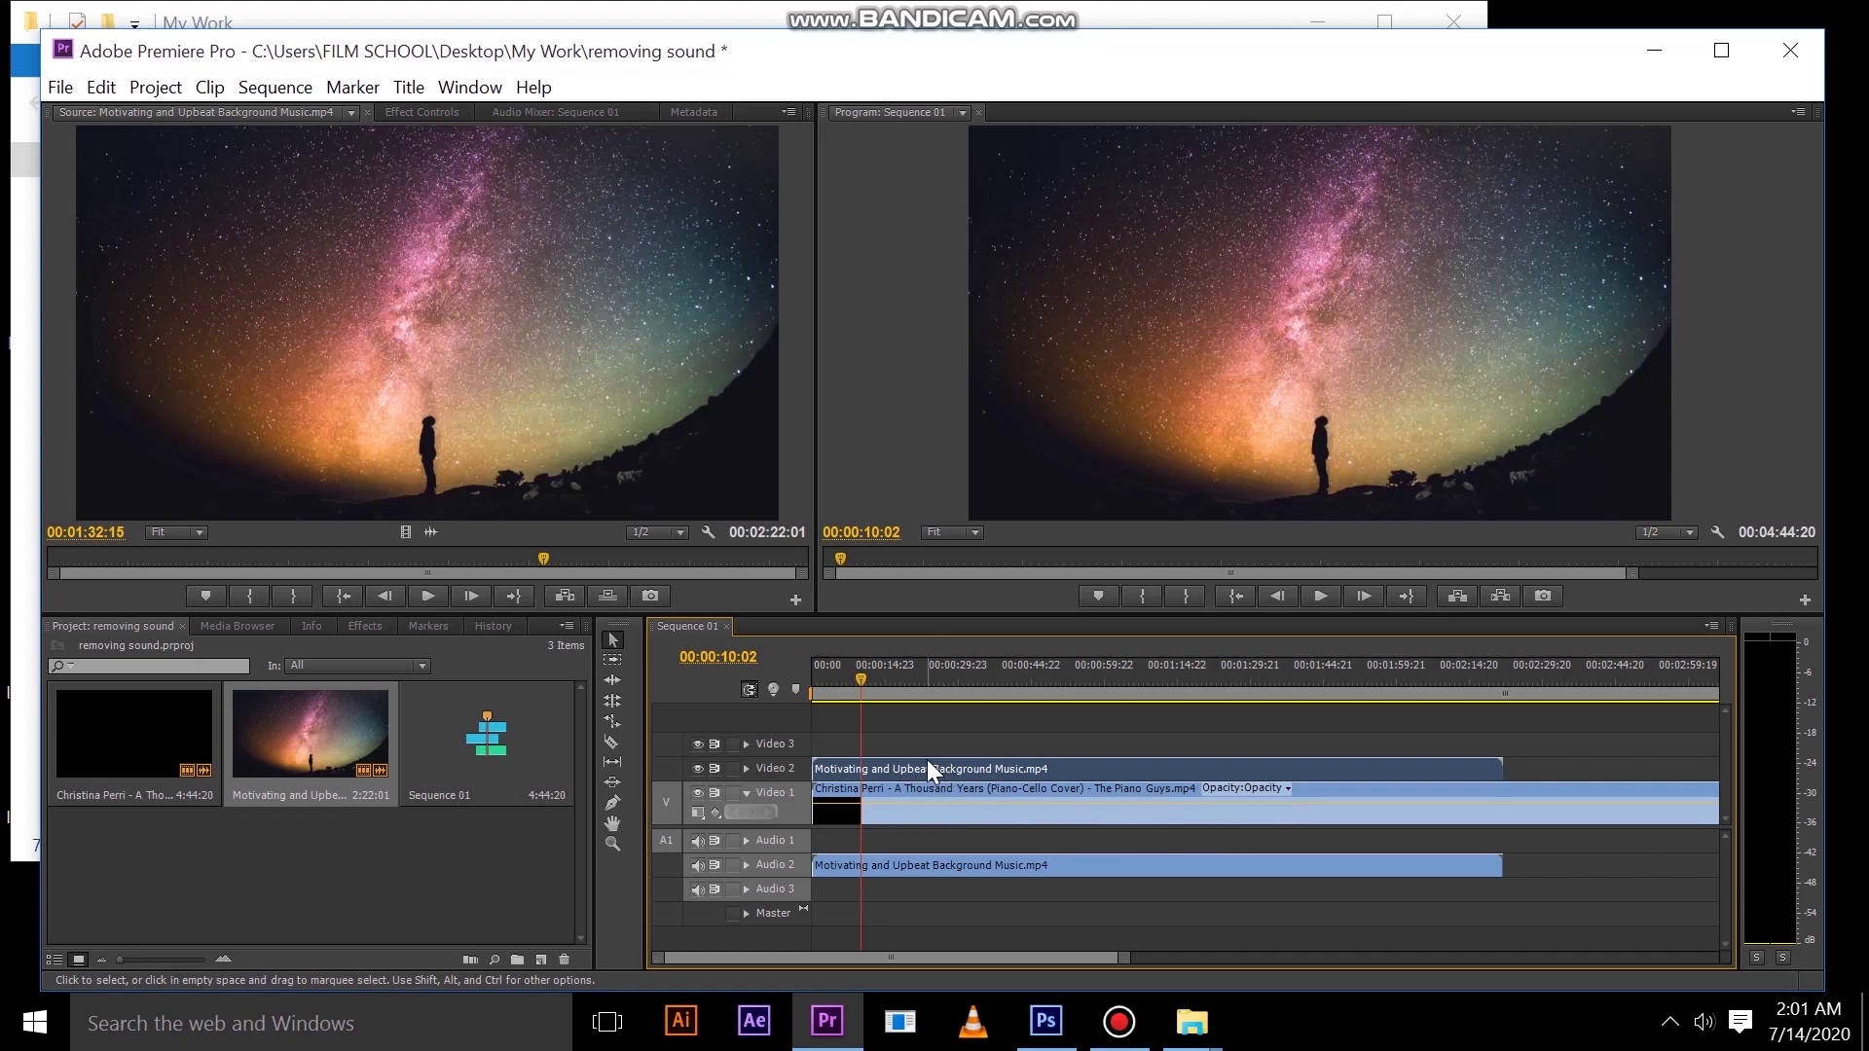
# Delete the background music clip's video part and move its audio up to the start of Audio 1
pyautogui.press('Delete')
pyautogui.moveTo(909, 855)
pyautogui.mouseDown()
pyautogui.moveTo(905, 868)
pyautogui.moveTo(898, 840)
pyautogui.mouseUp()
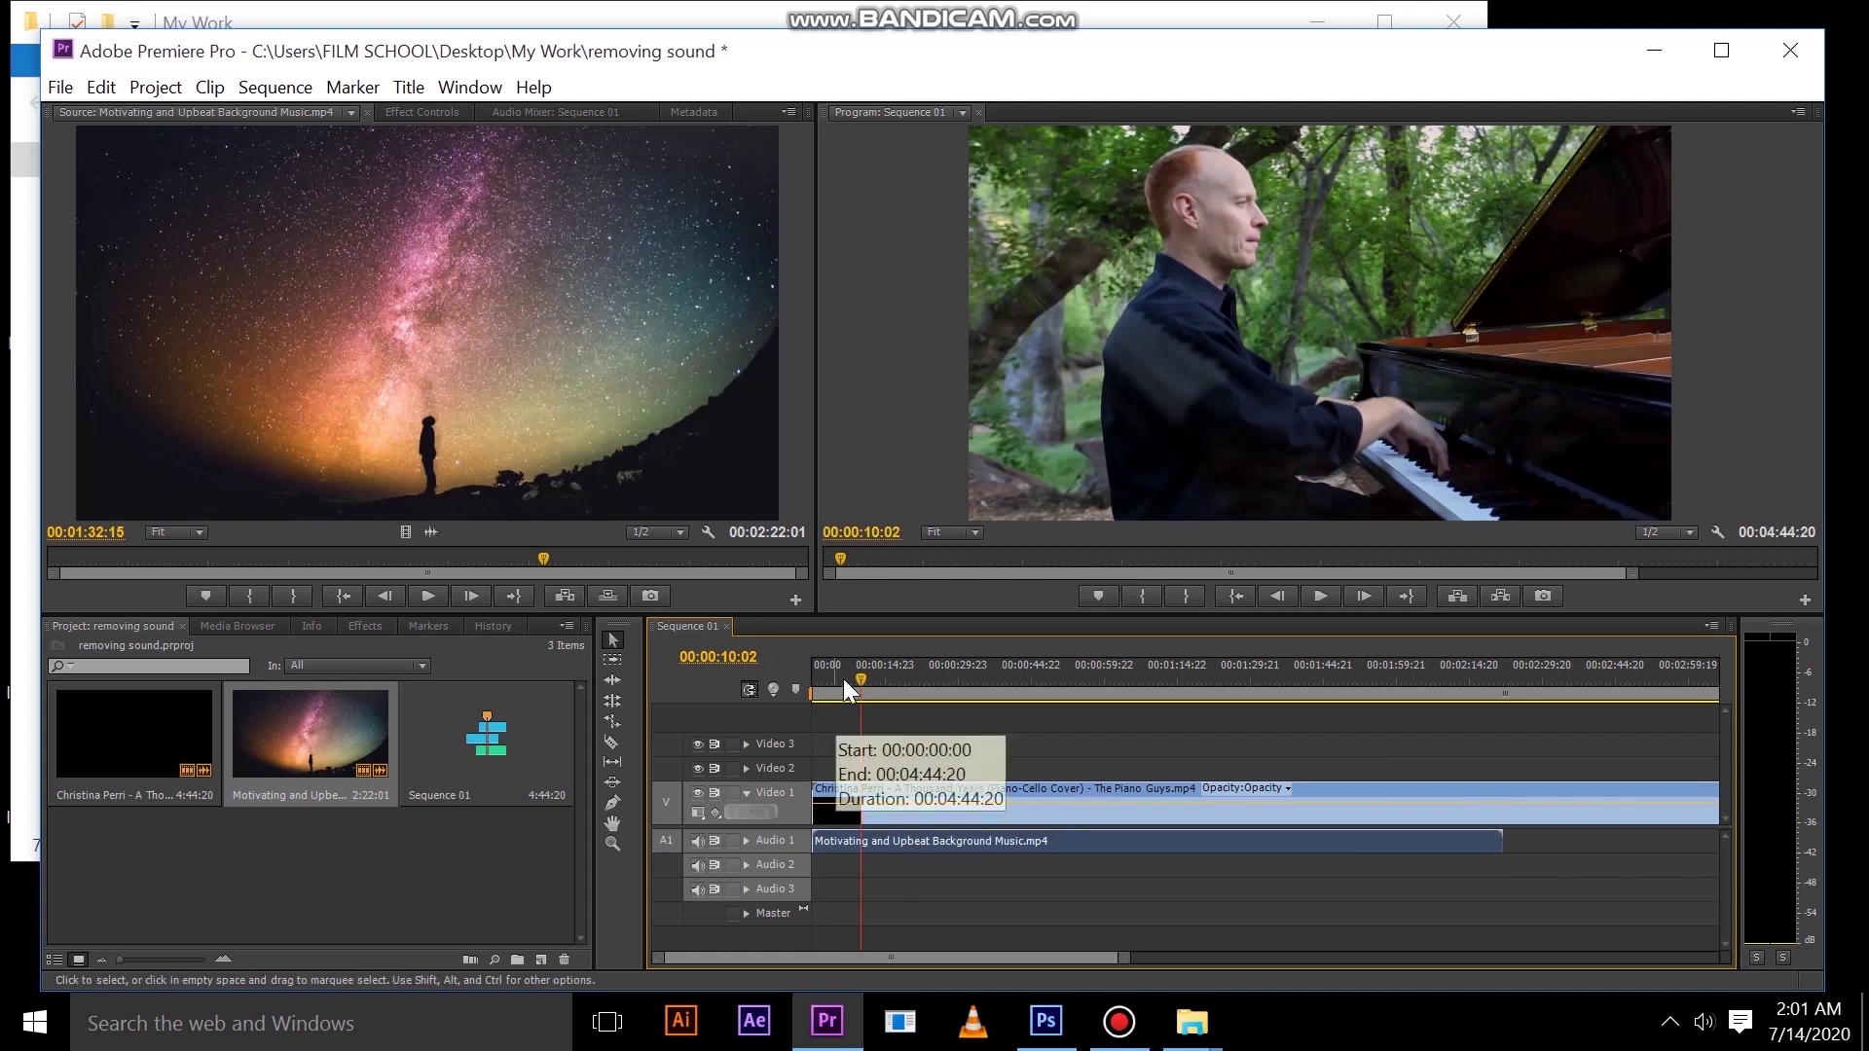
# Play the sequence from the start with the system volume raised to 100, stop it and view the full clip lengths in the timeline
pyautogui.moveTo(857, 677); pyautogui.dragTo(786, 678)
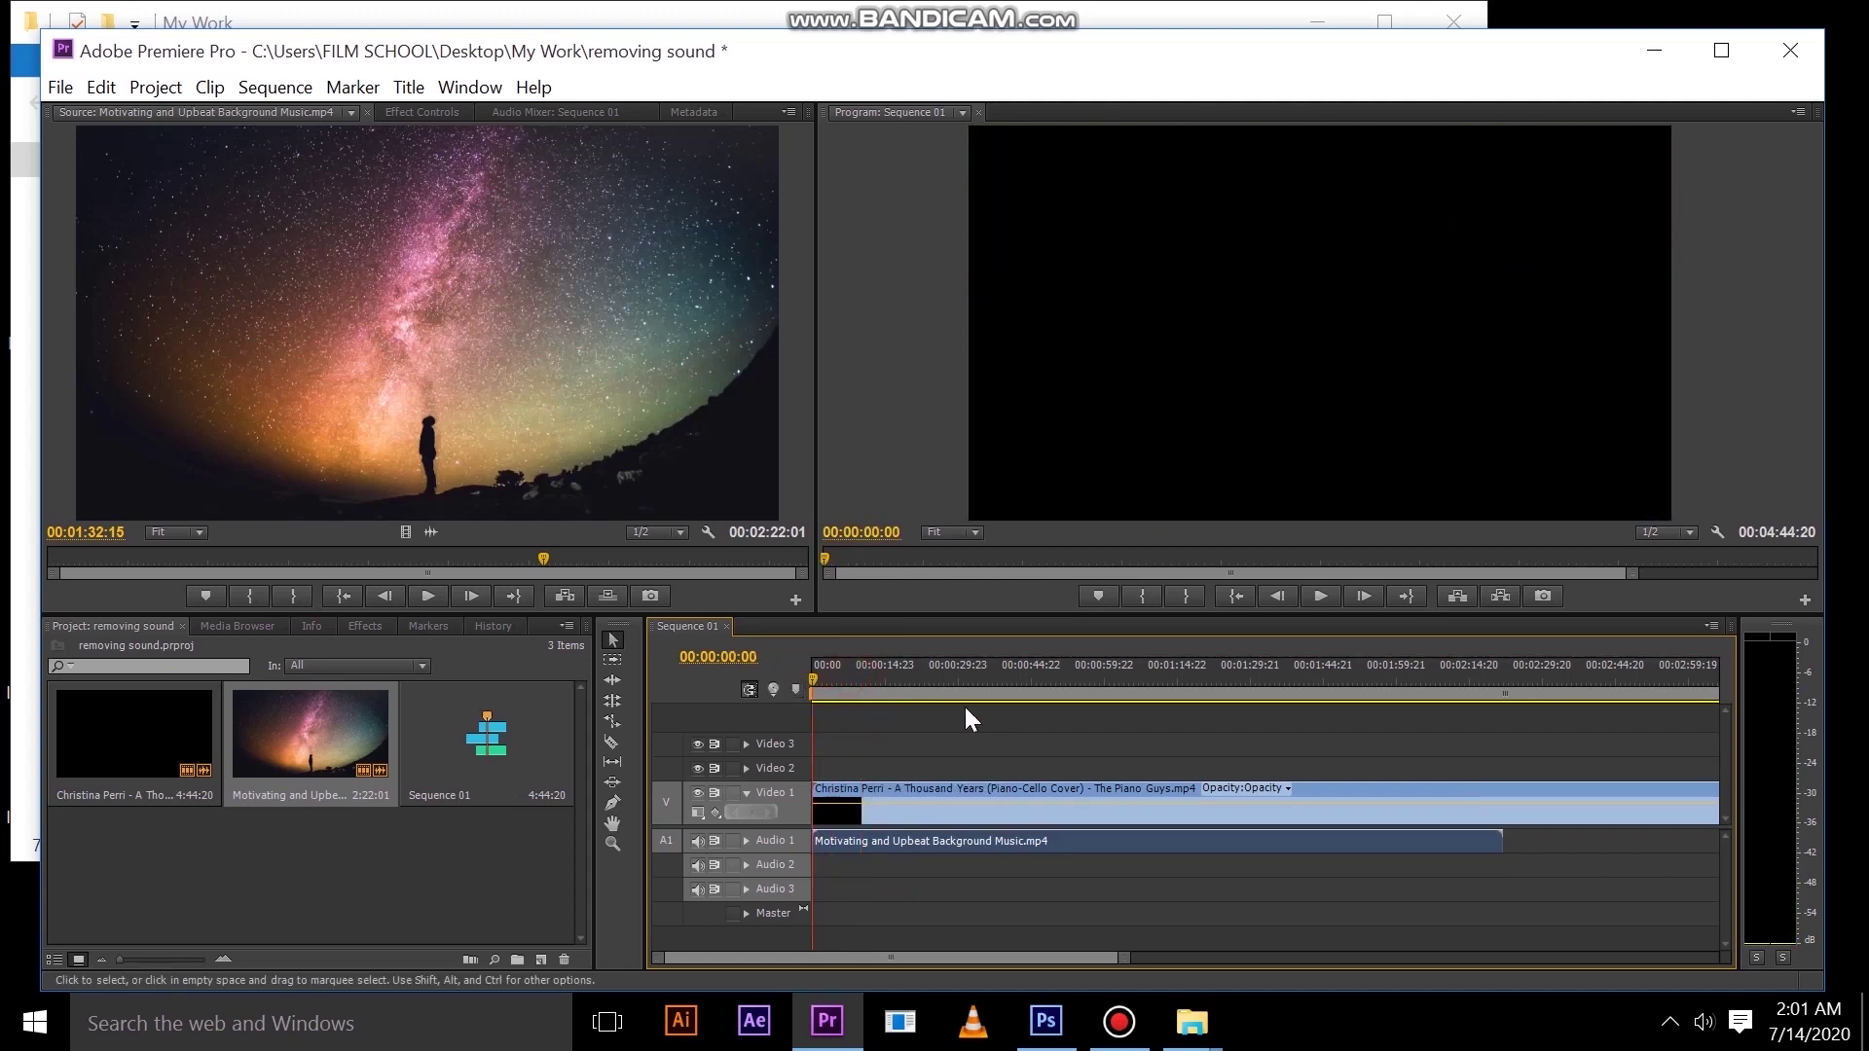
pyautogui.click(1321, 595)
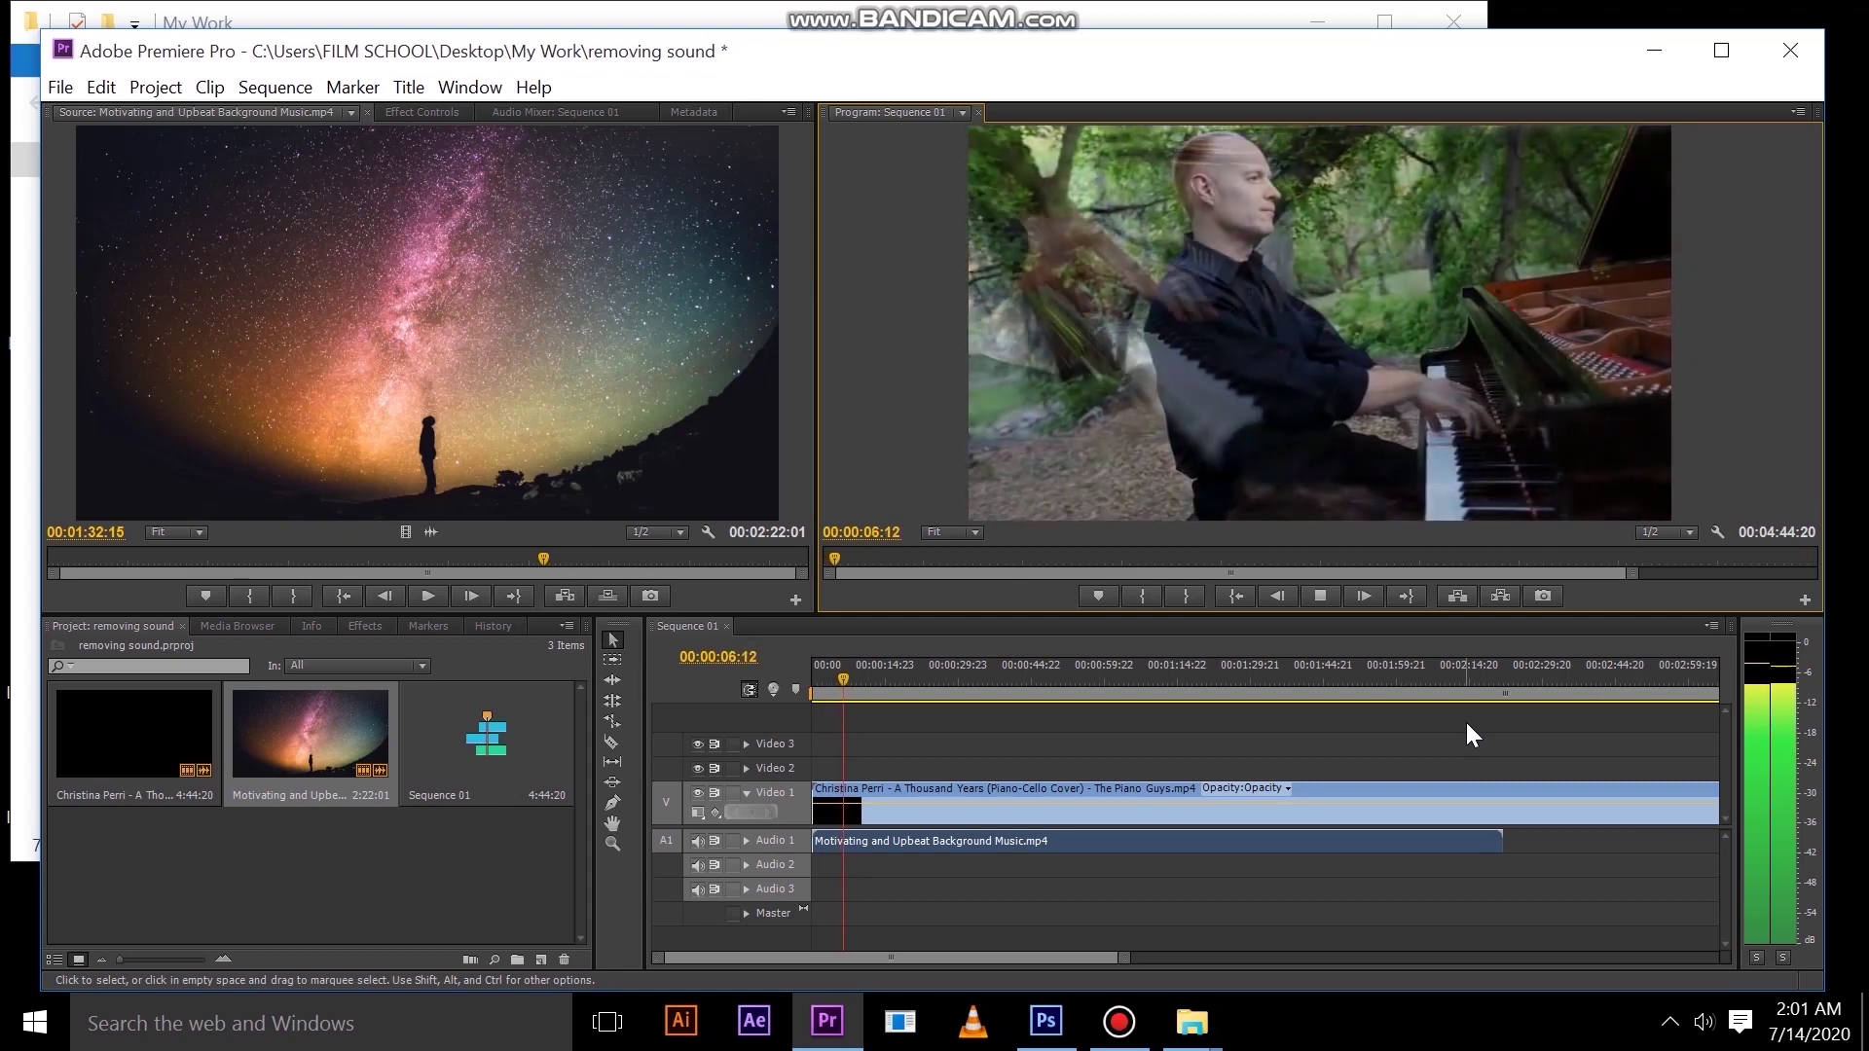
pyautogui.click(1703, 1021)
pyautogui.moveTo(1619, 940); pyautogui.dragTo(1774, 951)
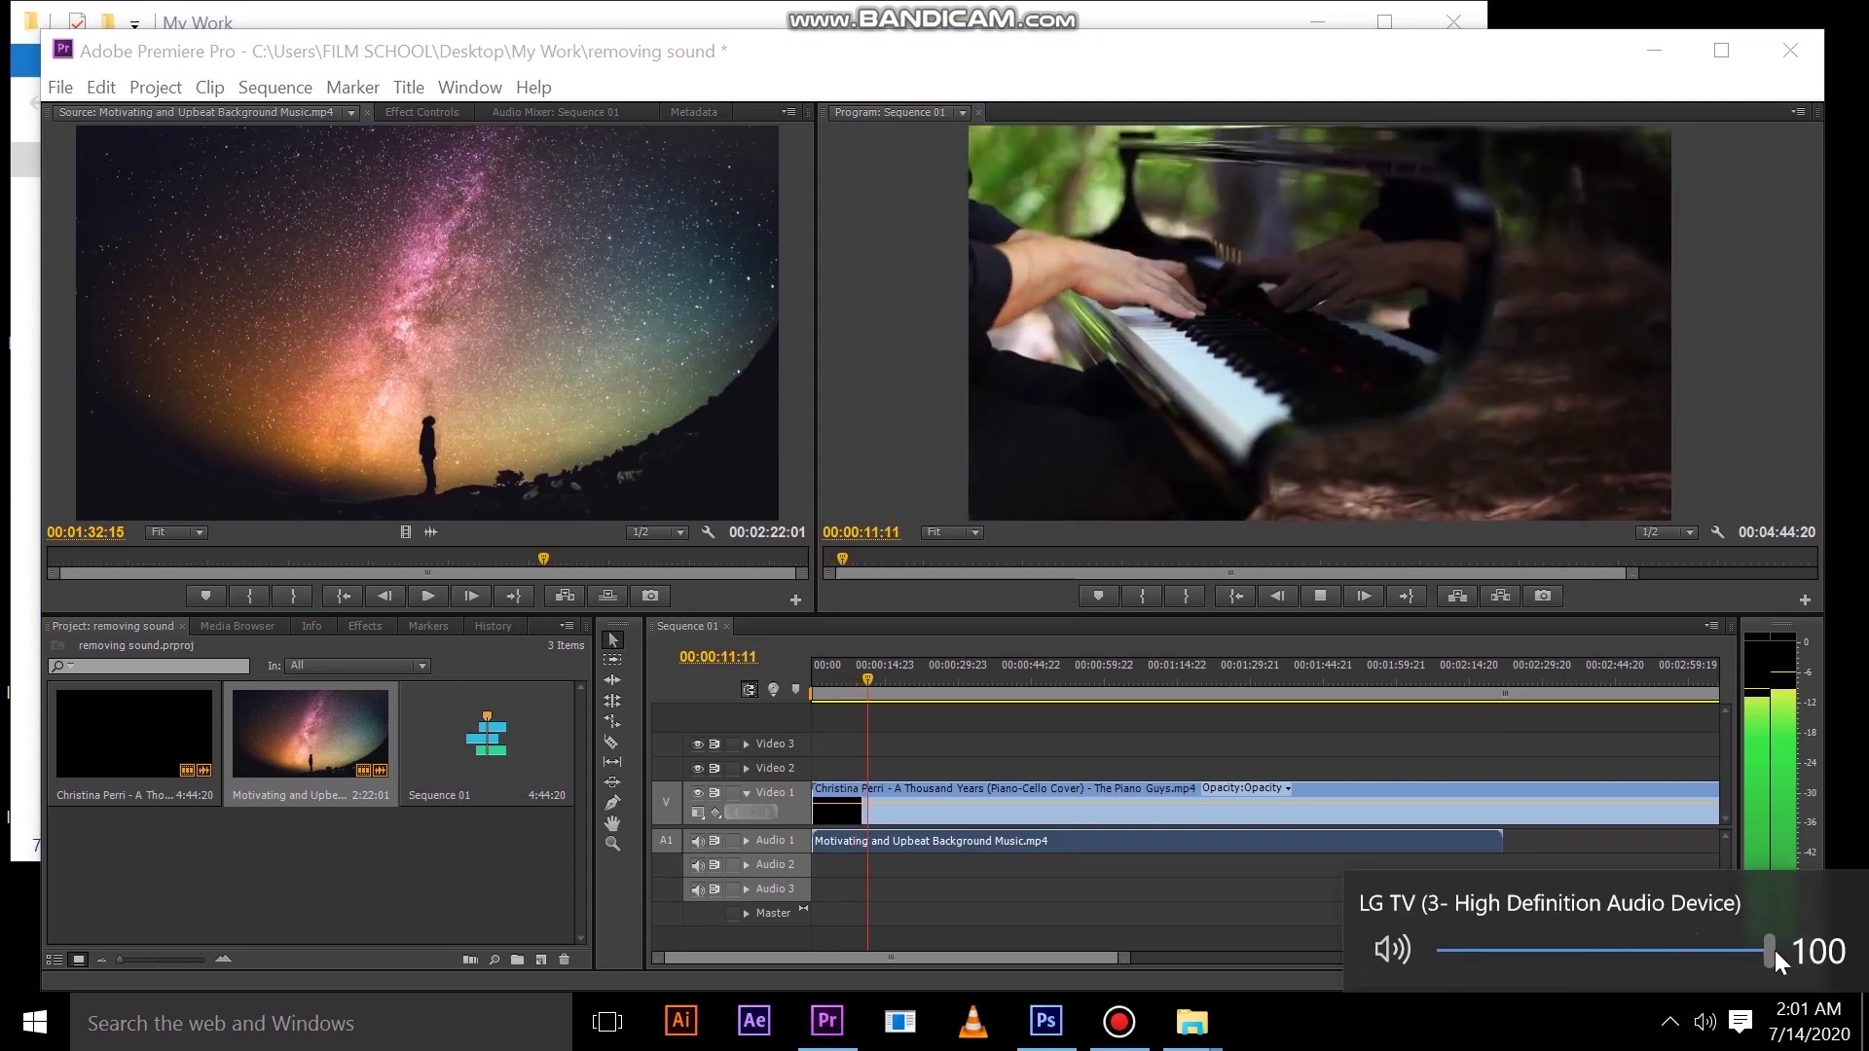
pyautogui.click(1139, 881)
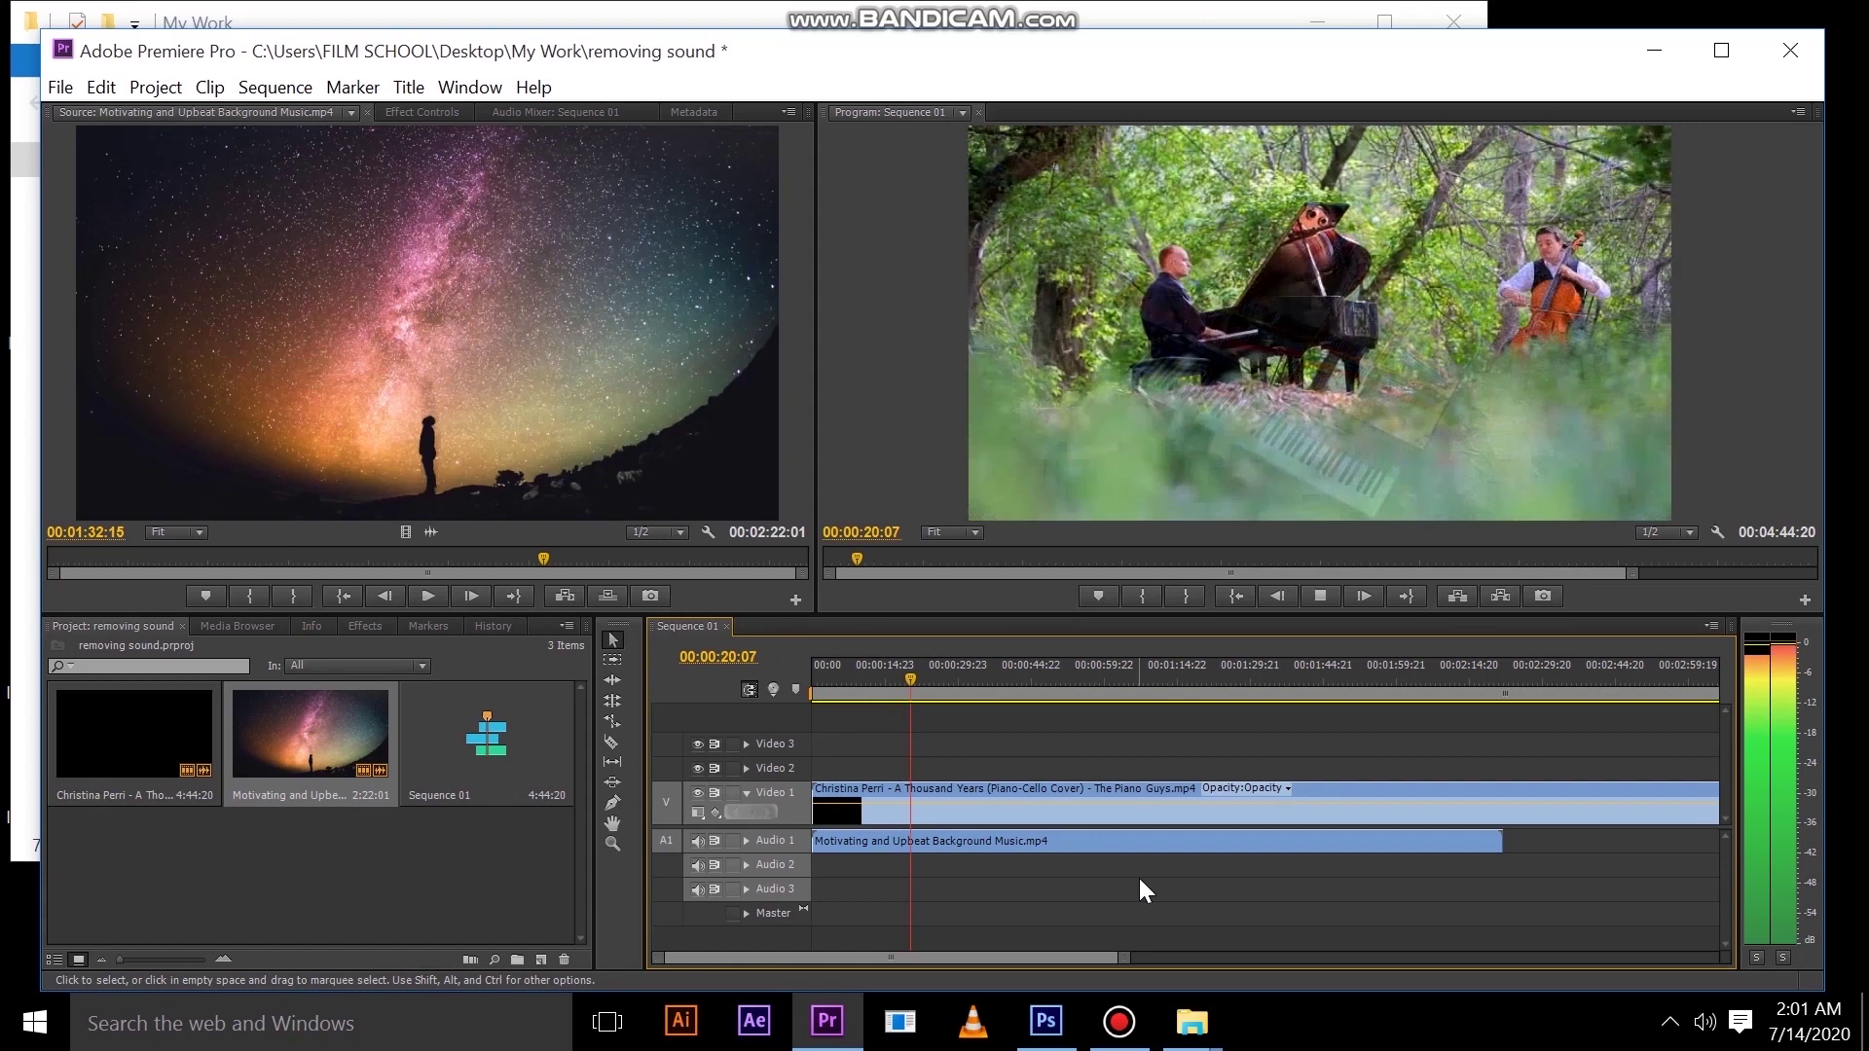
pyautogui.press('space')
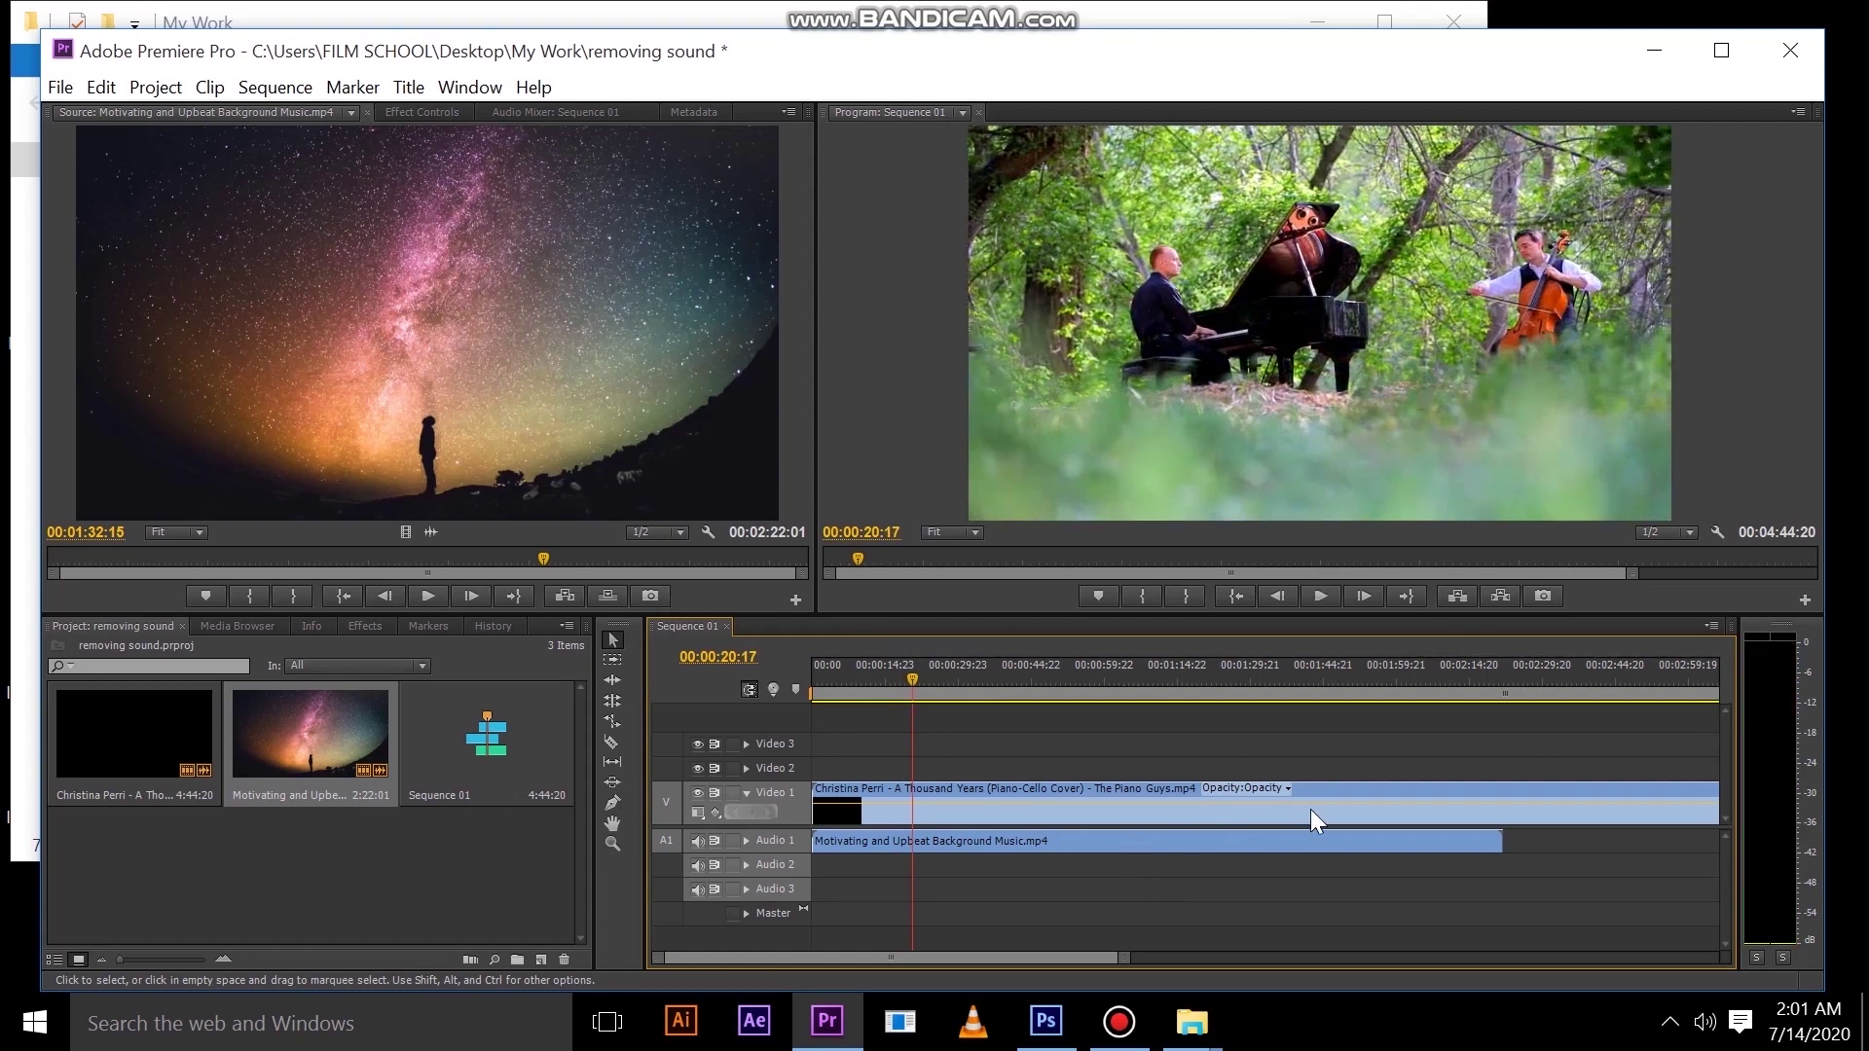
pyautogui.moveTo(1124, 958); pyautogui.dragTo(1316, 950)
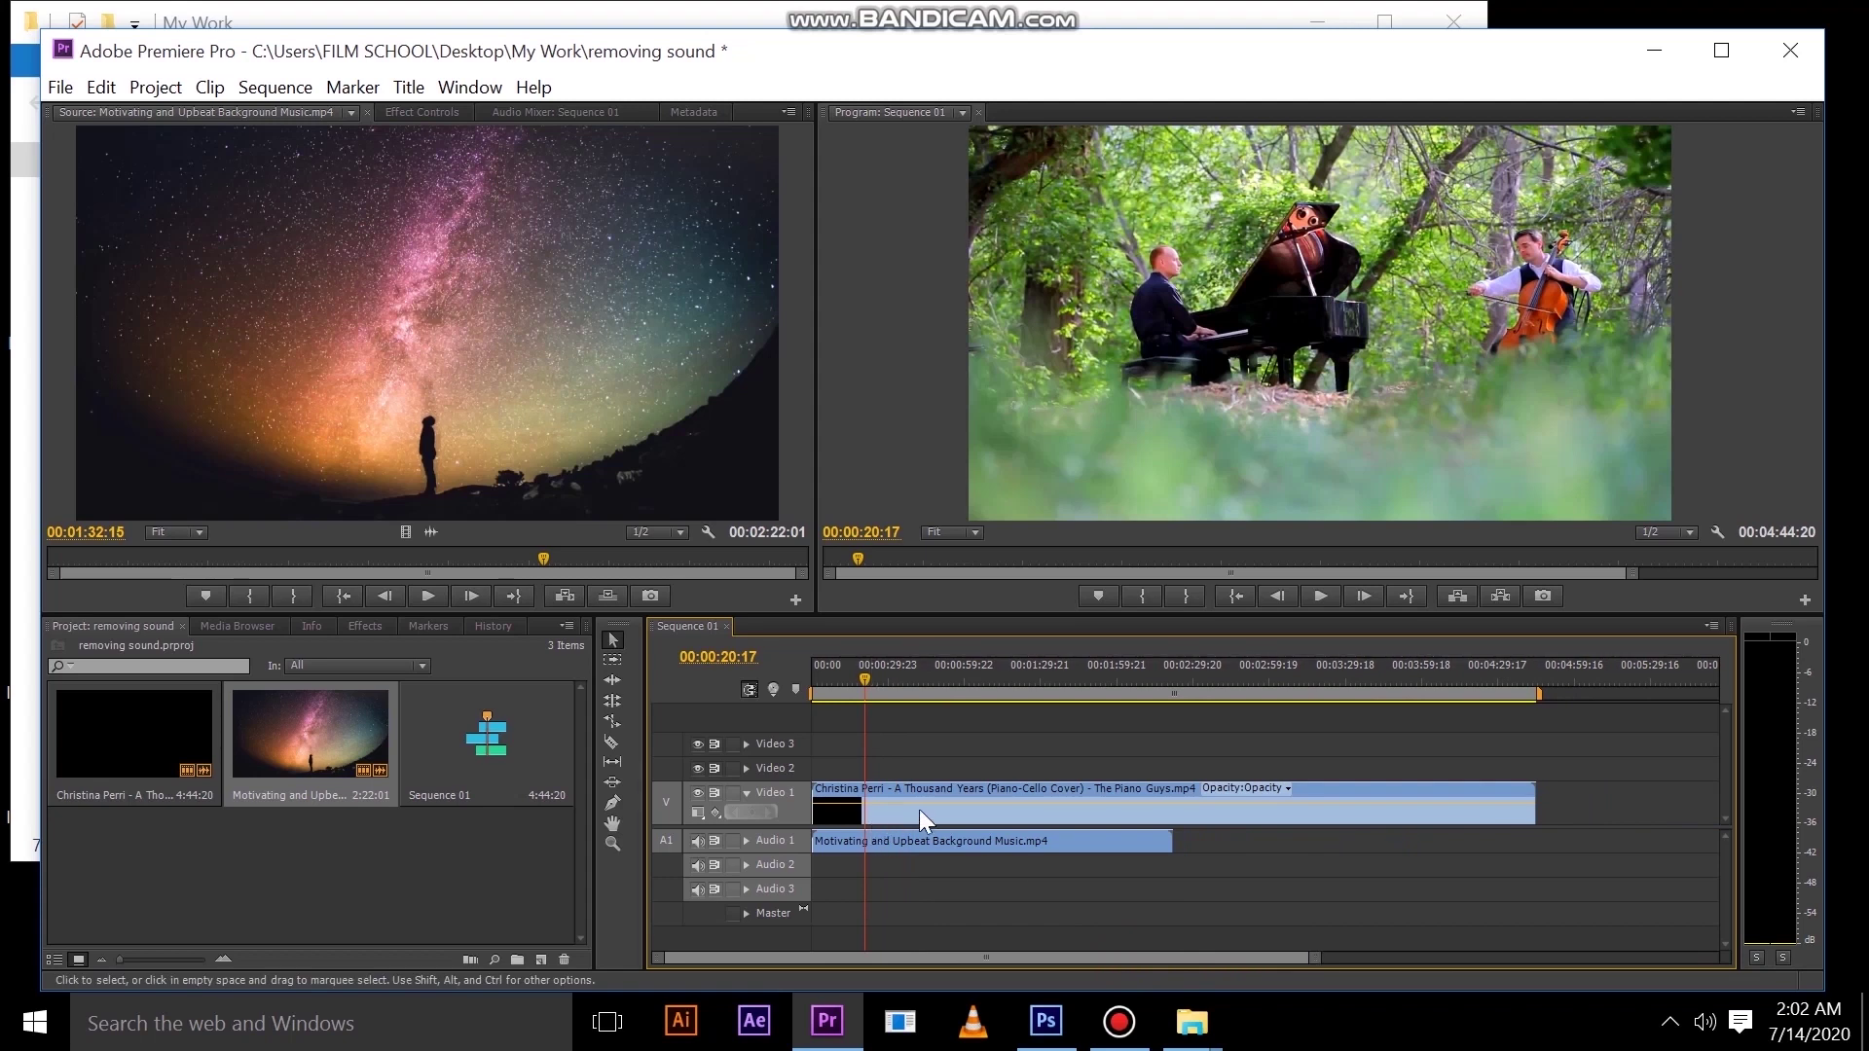